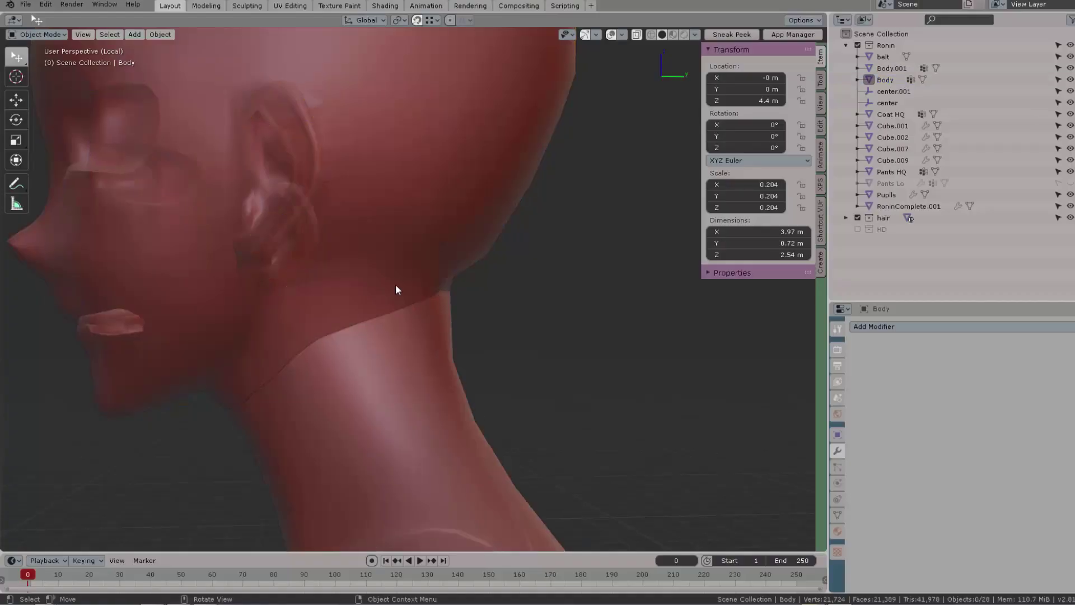
# - Turn off X-ray and examine the shading seam where the head meets the neck
pyautogui.moveTo(418, 280); pyautogui.dragTo(521, 267, button='middle')
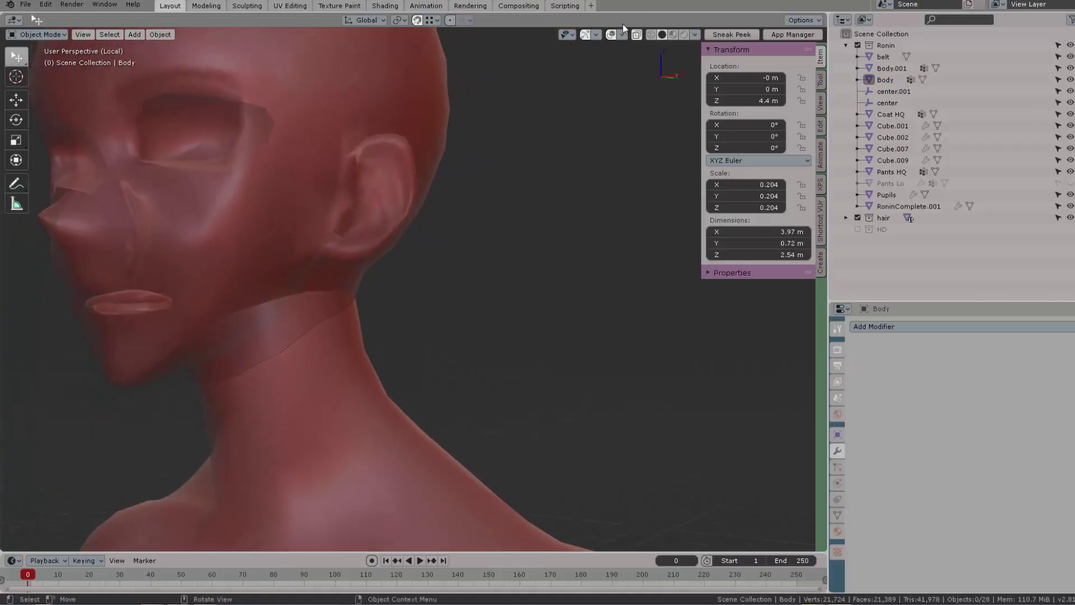
pyautogui.click(641, 34)
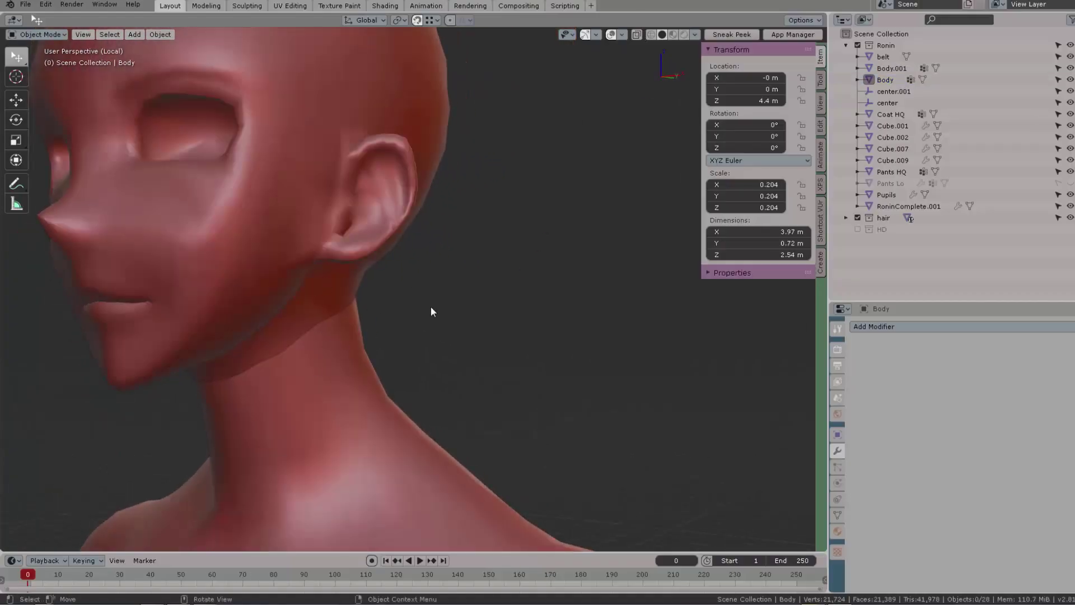
pyautogui.moveTo(427, 318); pyautogui.dragTo(523, 335, button='middle')
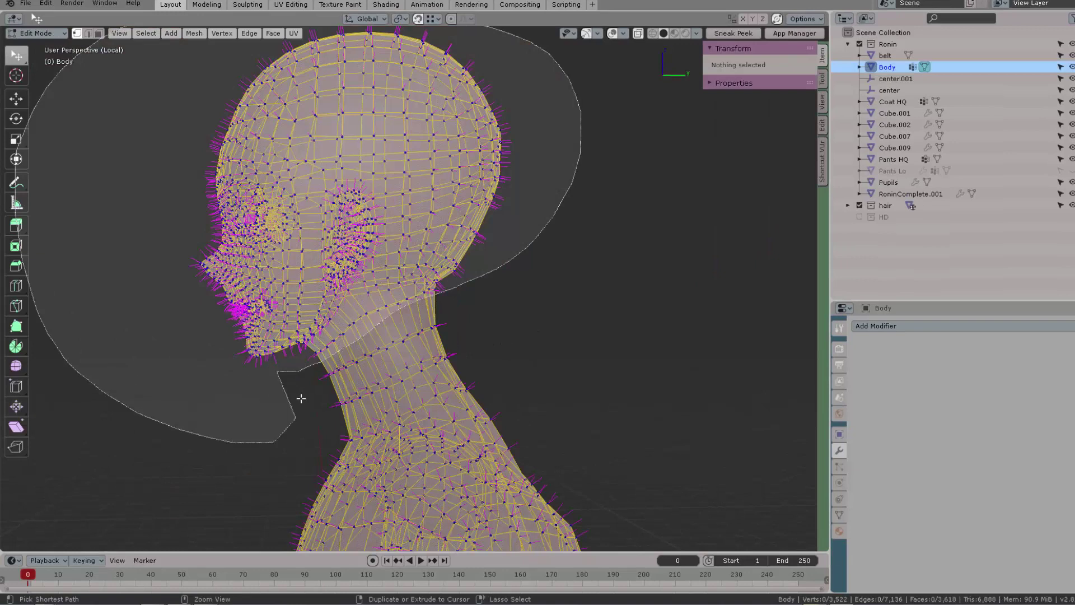
pyautogui.keyDown('ctrl'); pyautogui.moveTo(300, 391); pyautogui.dragTo(305, 387, button='right'); pyautogui.keyUp('ctrl')
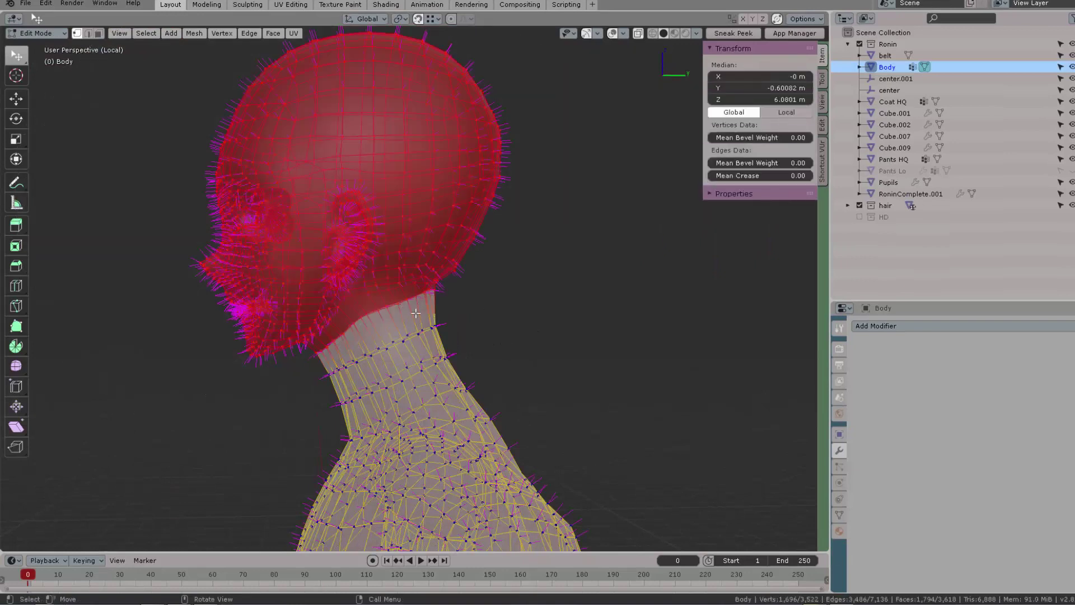
# - Separate the selected head geometry from the Body mesh into its own object
pyautogui.hotkey('alt', 'p')
pyautogui.click(416, 314)
pyautogui.scroll(3, 415, 312)
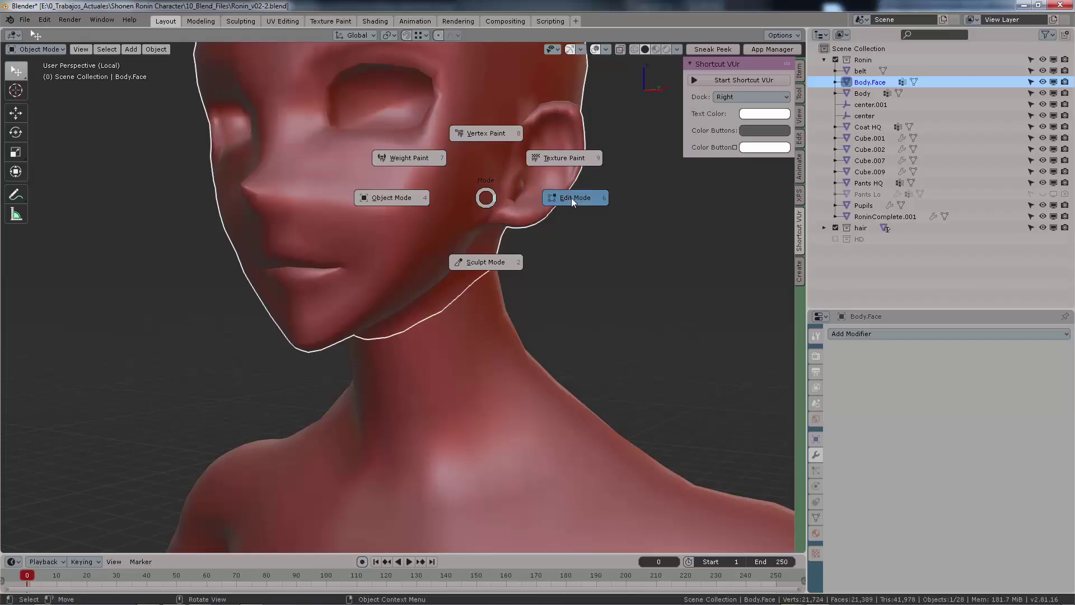
# - Enter Edit Mode on Body.Face and adjust the overlay that displays its vertex-per-face normals and their size
pyautogui.click(572, 198)
pyautogui.click(607, 50)
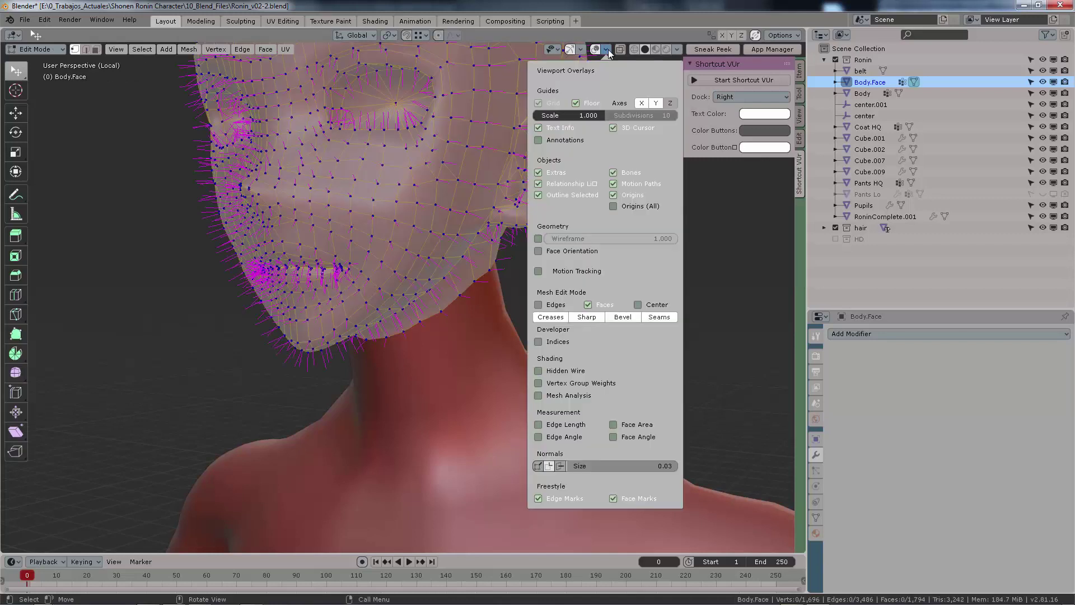
pyautogui.click(548, 467)
pyautogui.click(549, 467)
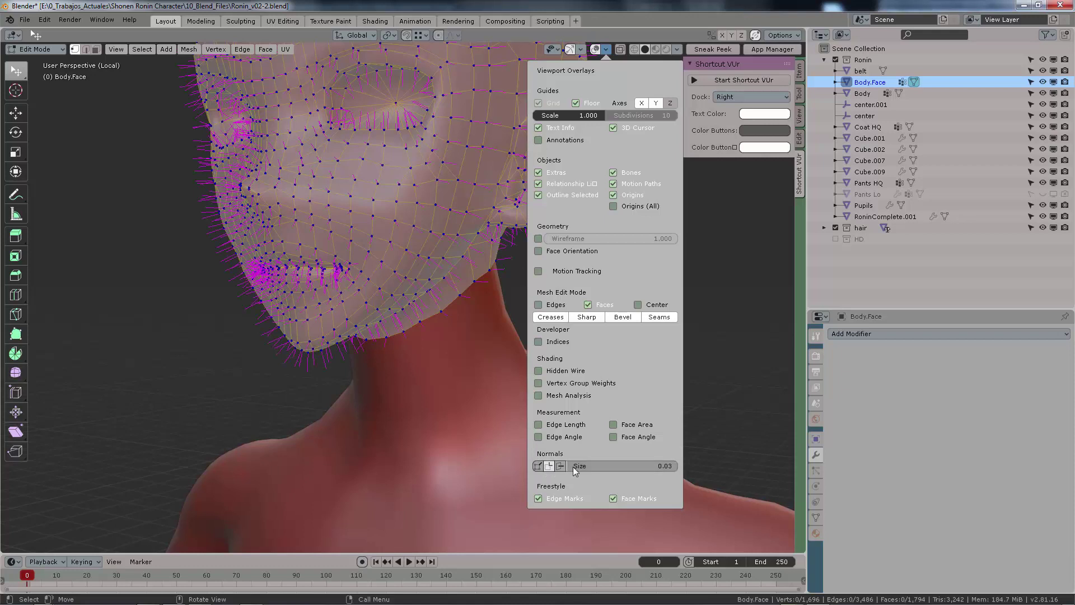
pyautogui.moveTo(594, 465); pyautogui.dragTo(569, 468)
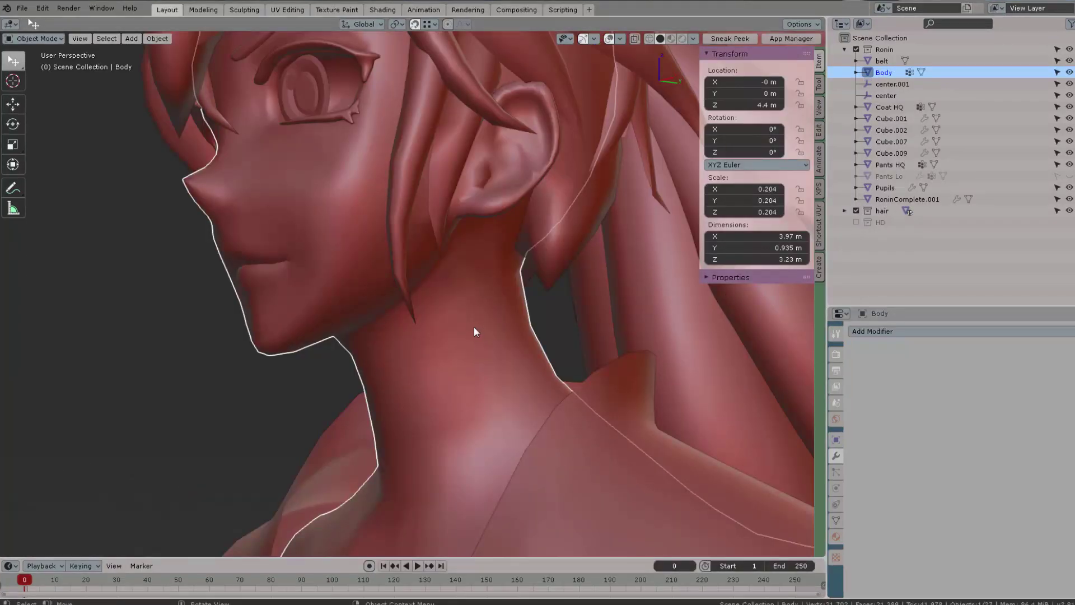
# - Isolate the Body object in local view and enter Edit Mode on it
pyautogui.press('KP_Divide')
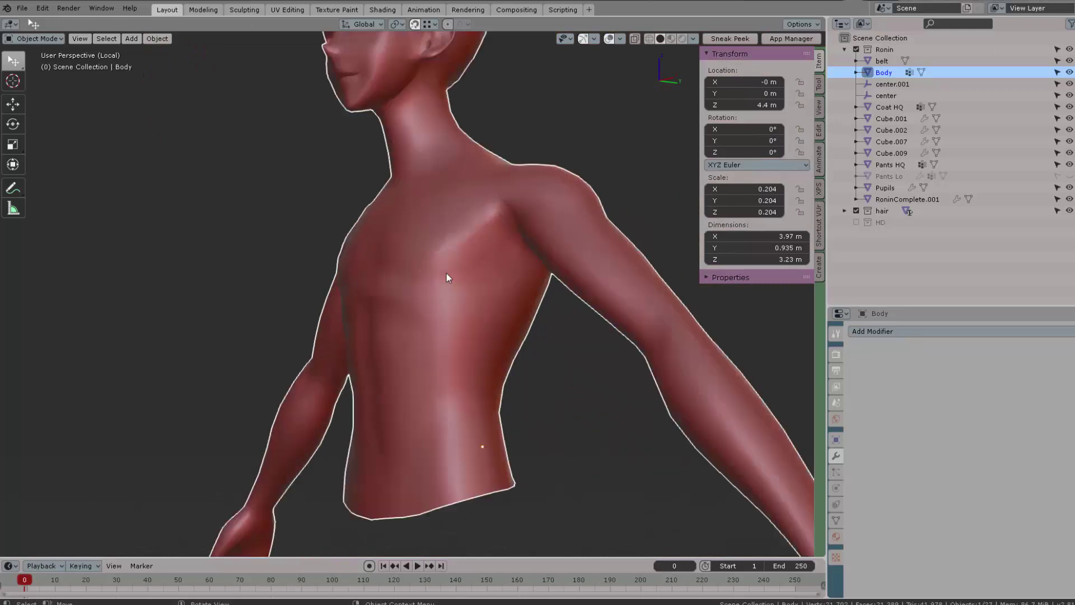
pyautogui.scroll(3, 444, 268)
pyautogui.keyDown('shift'); pyautogui.moveTo(451, 109); pyautogui.dragTo(331, 509, button='middle'); pyautogui.keyUp('shift')
pyautogui.keyDown('shift'); pyautogui.moveTo(385, 408); pyautogui.dragTo(384, 398, button='middle'); pyautogui.keyUp('shift')
pyautogui.press('Tab')
pyautogui.scroll(4, 361, 356)
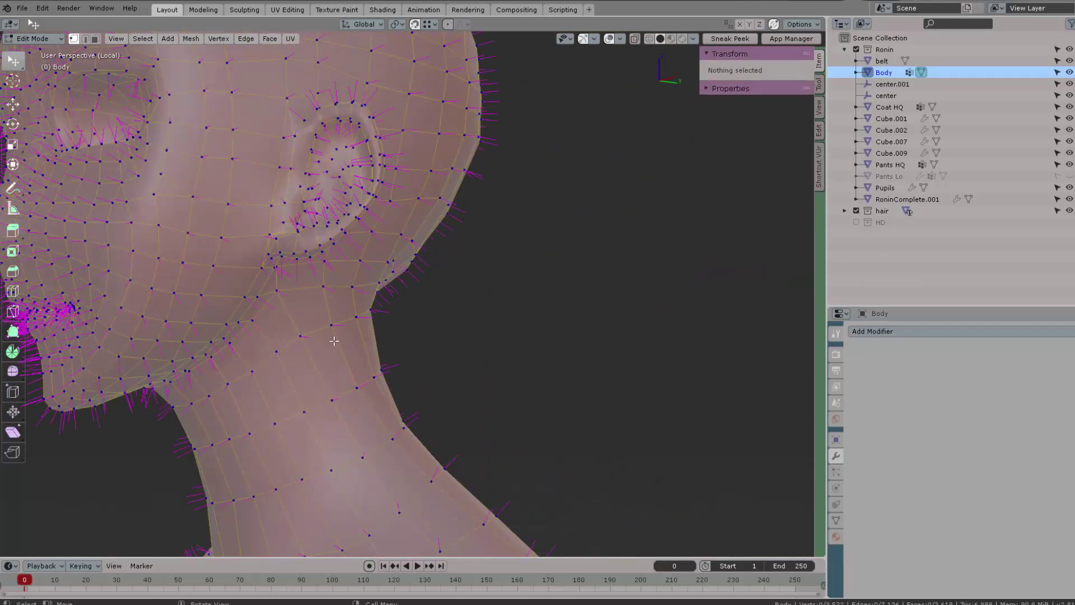
pyautogui.scroll(-3, 378, 323)
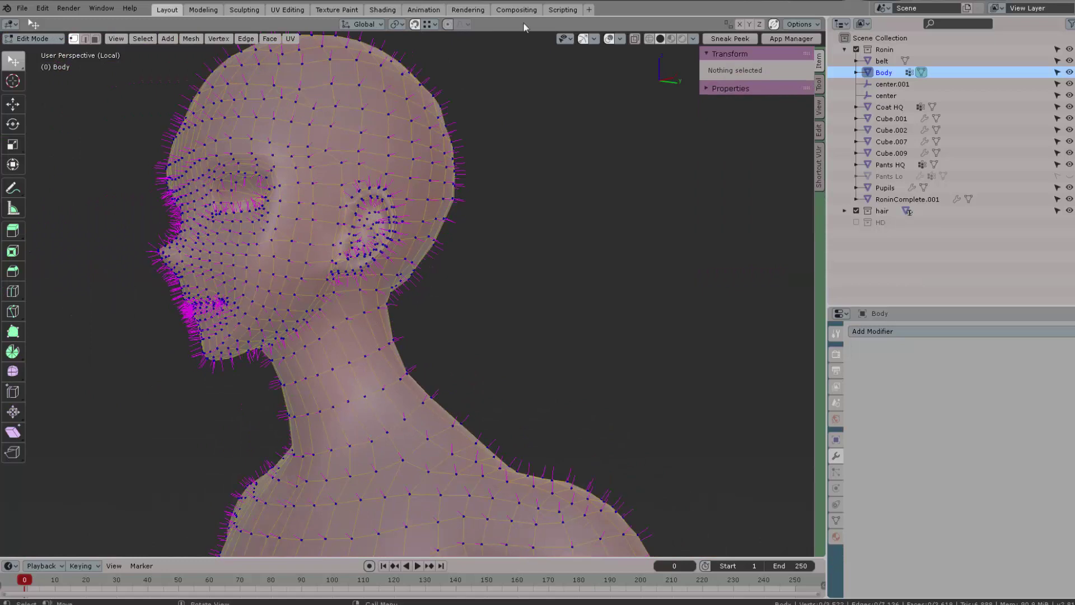
# - With X-ray on, select all head geometry above the neck border and separate the selection into its own object
pyautogui.click(635, 39)
pyautogui.press('KP_1')
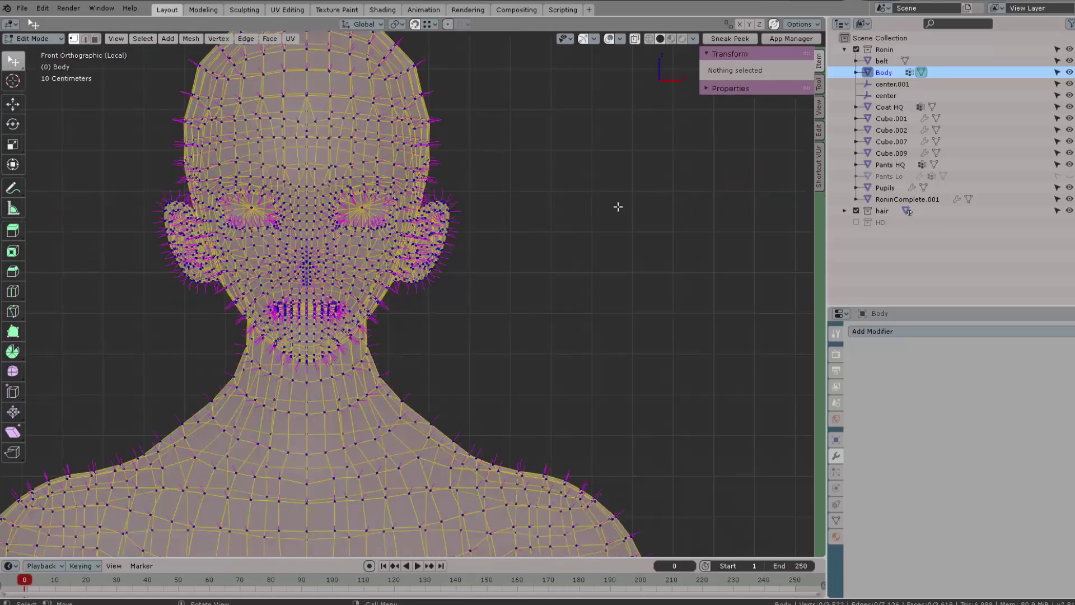
pyautogui.moveTo(544, 235); pyautogui.dragTo(420, 230, button='middle')
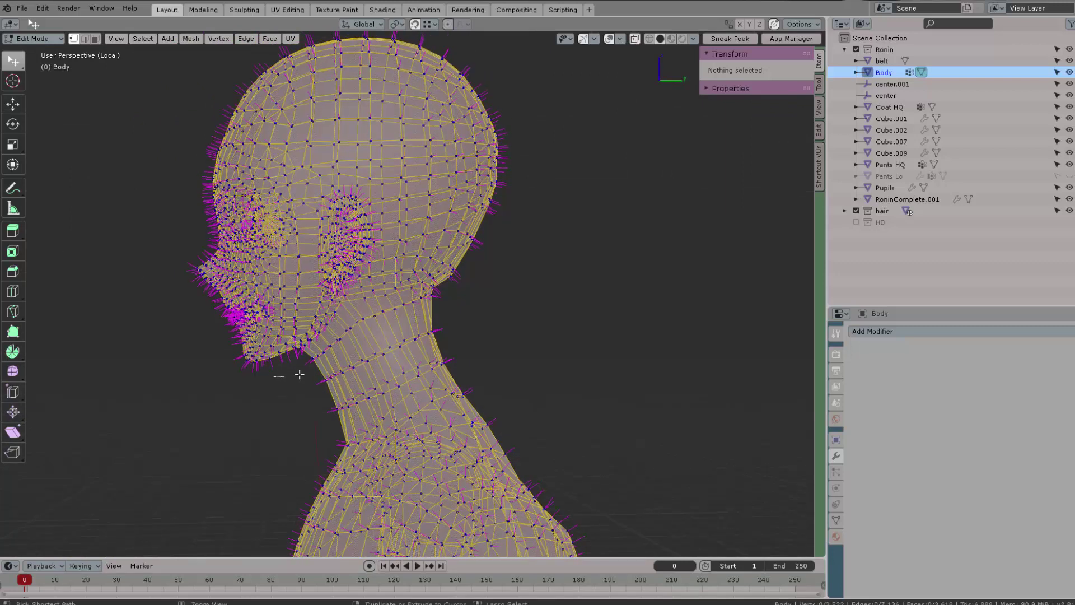
pyautogui.moveTo(311, 369)
pyautogui.keyDown('ctrl'); pyautogui.mouseDown(button='right')
pyautogui.moveTo(554, 216)
pyautogui.moveTo(478, 32)
pyautogui.moveTo(210, 11)
pyautogui.moveTo(45, 337)
pyautogui.moveTo(234, 447)
pyautogui.moveTo(326, 374)
pyautogui.mouseUp(button='right'); pyautogui.keyUp('ctrl')
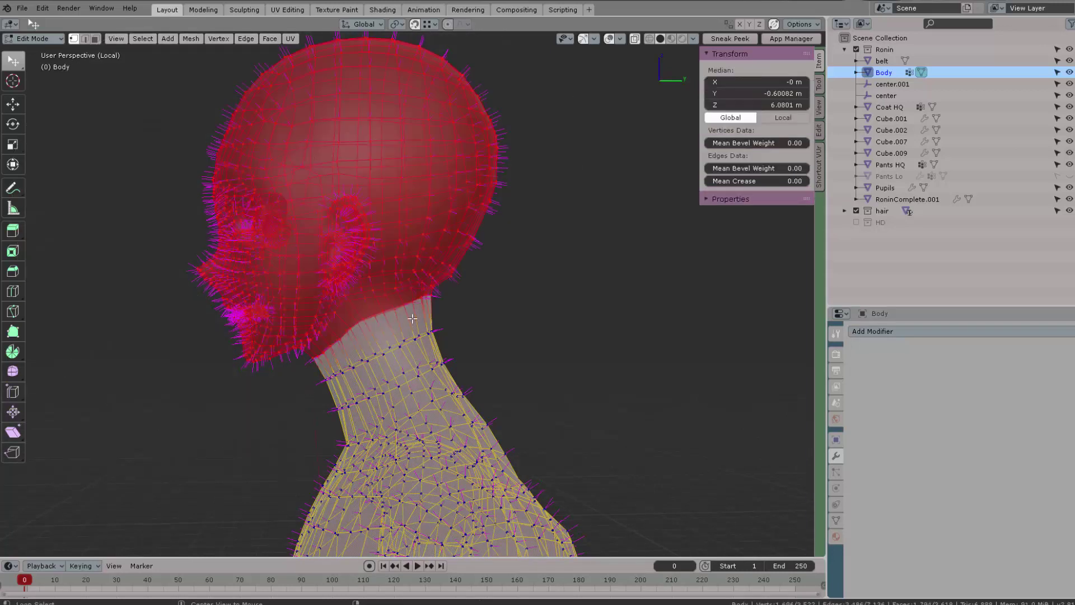
pyautogui.press('p')
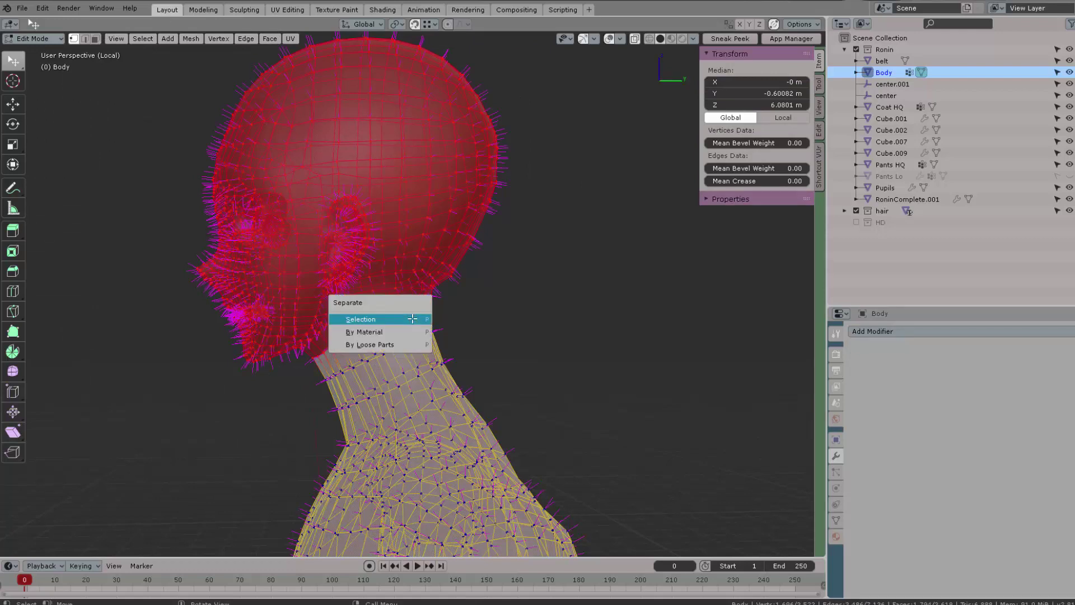
pyautogui.click(413, 319)
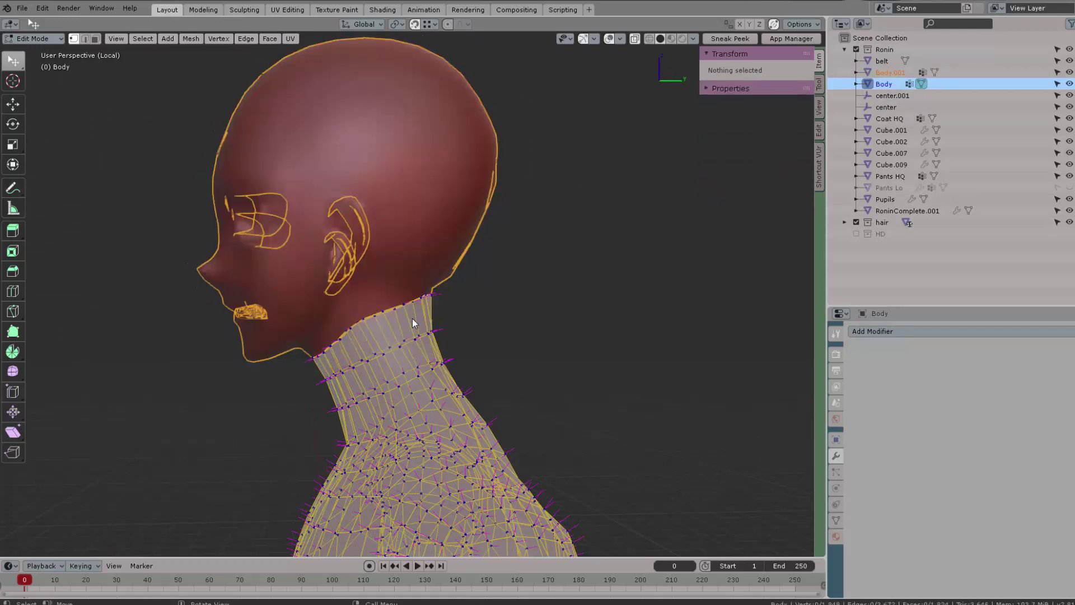
# - Return to Object Mode, deselect everything and turn off X-ray to examine the seam between head and neck
pyautogui.scroll(3, 413, 318)
pyautogui.scroll(2, 412, 319)
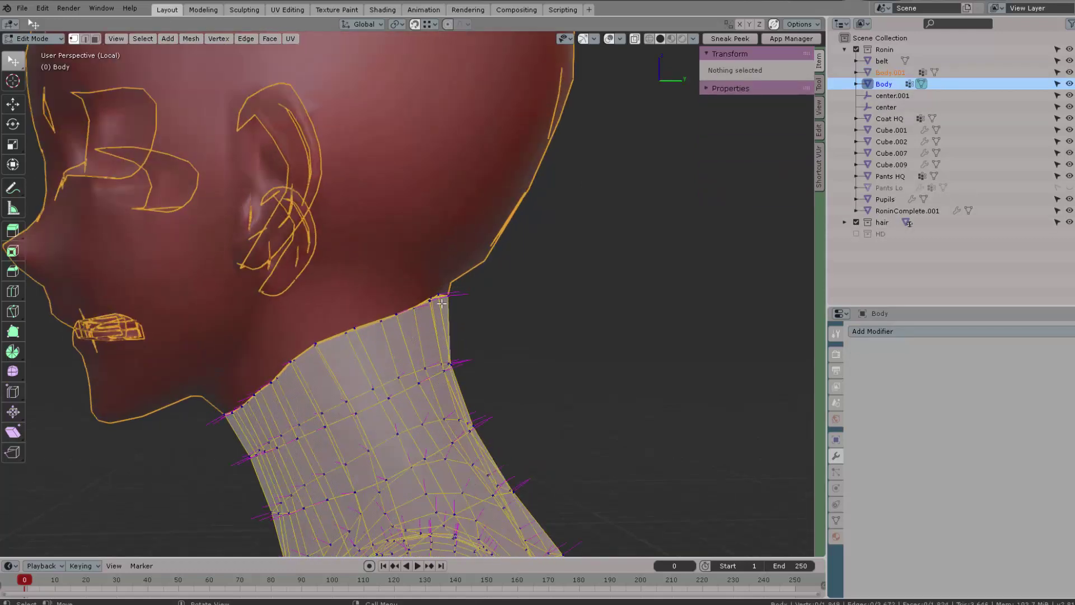
pyautogui.hotkey('ctrl', 'Tab')
pyautogui.click(386, 288)
pyautogui.hotkey('alt', 'a')
pyautogui.scroll(-2, 438, 270)
pyautogui.moveTo(438, 270); pyautogui.dragTo(533, 247, button='middle')
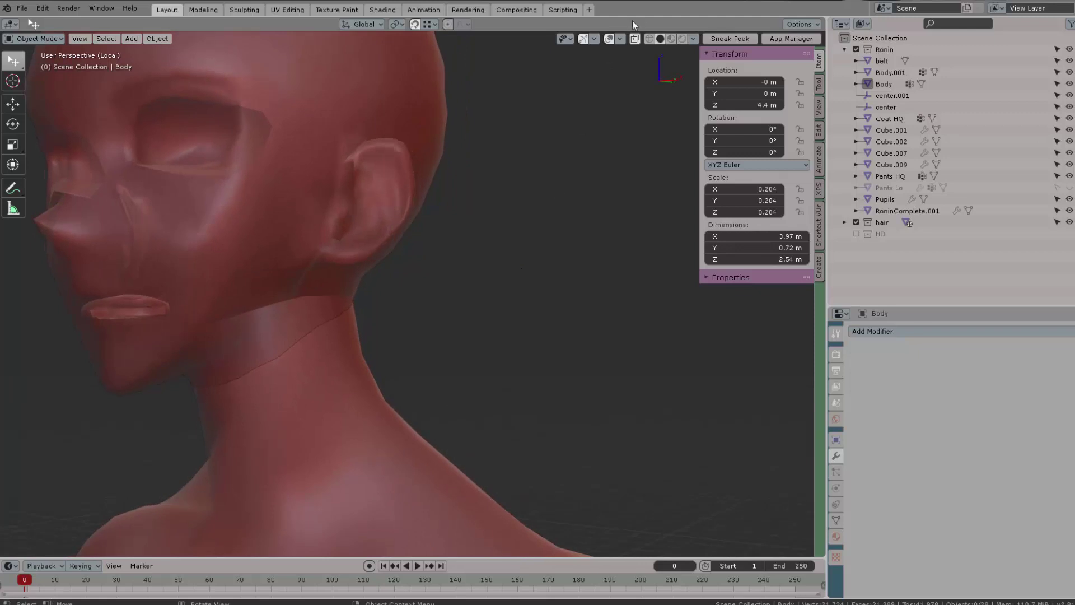
pyautogui.click(635, 38)
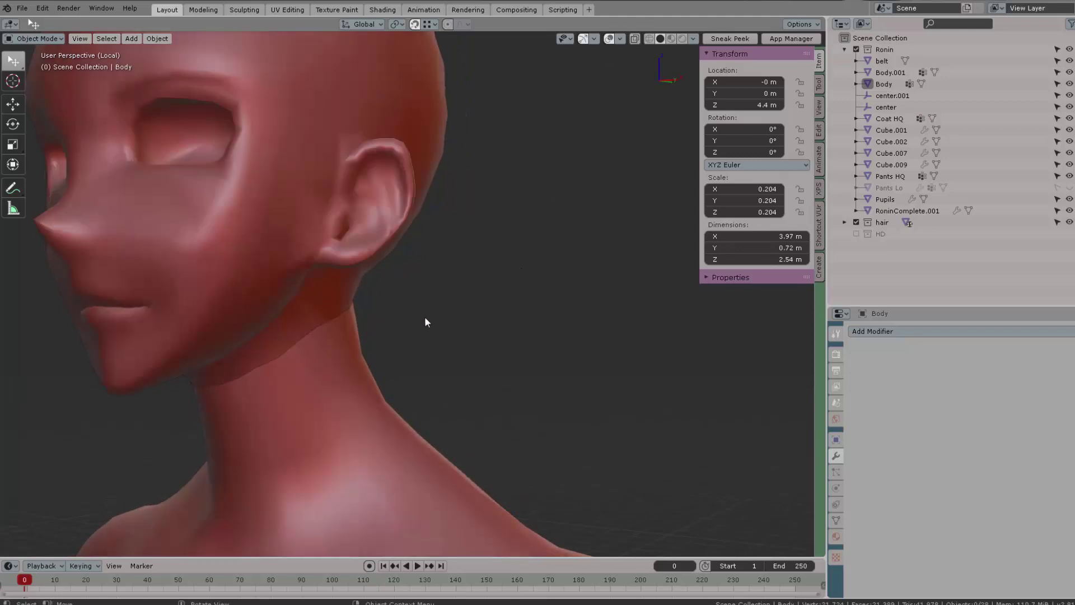
pyautogui.moveTo(384, 347); pyautogui.dragTo(511, 364, button='middle')
pyautogui.scroll(2, 513, 354)
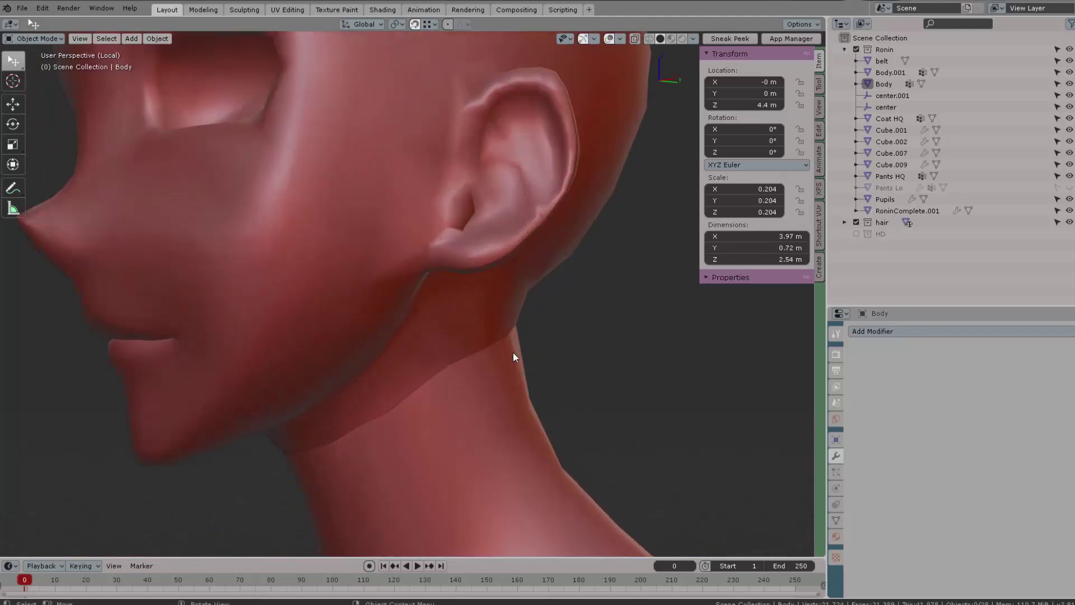
# - Enter Edit Mode on the Body mesh, select a vertex on its upper neck border and copy its normal vector
pyautogui.click(459, 343)
pyautogui.click(438, 302)
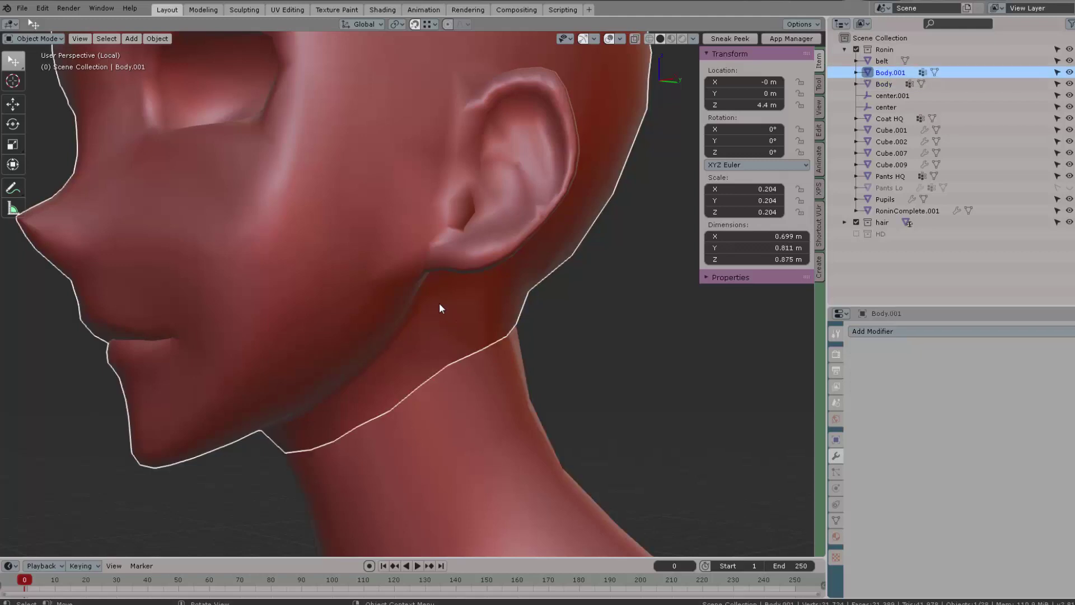
pyautogui.click(455, 406)
pyautogui.hotkey('ctrl', 'Tab')
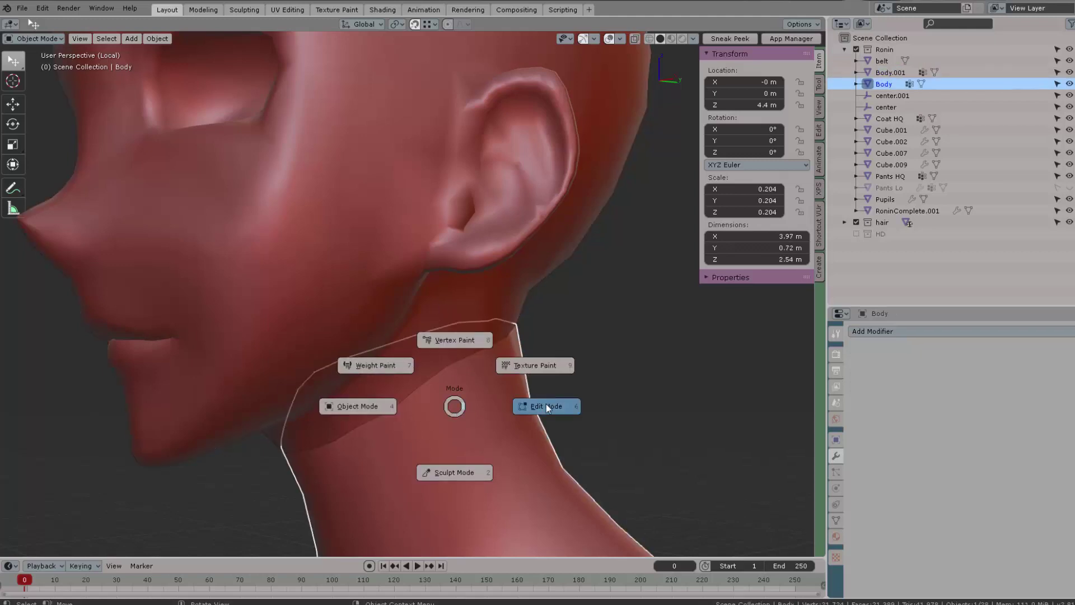
pyautogui.click(547, 406)
pyautogui.scroll(5, 499, 414)
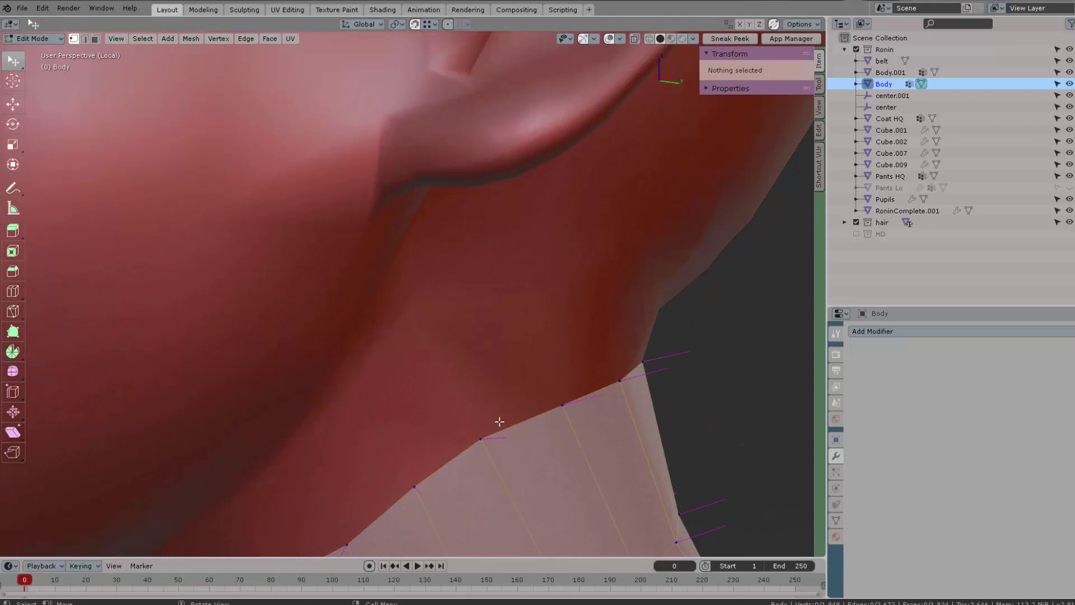
pyautogui.moveTo(499, 421); pyautogui.dragTo(612, 412, button='middle')
pyautogui.moveTo(499, 423)
pyautogui.mouseDown(button='middle')
pyautogui.moveTo(447, 441)
pyautogui.moveTo(513, 434)
pyautogui.mouseUp(button='middle')
pyautogui.click(511, 433)
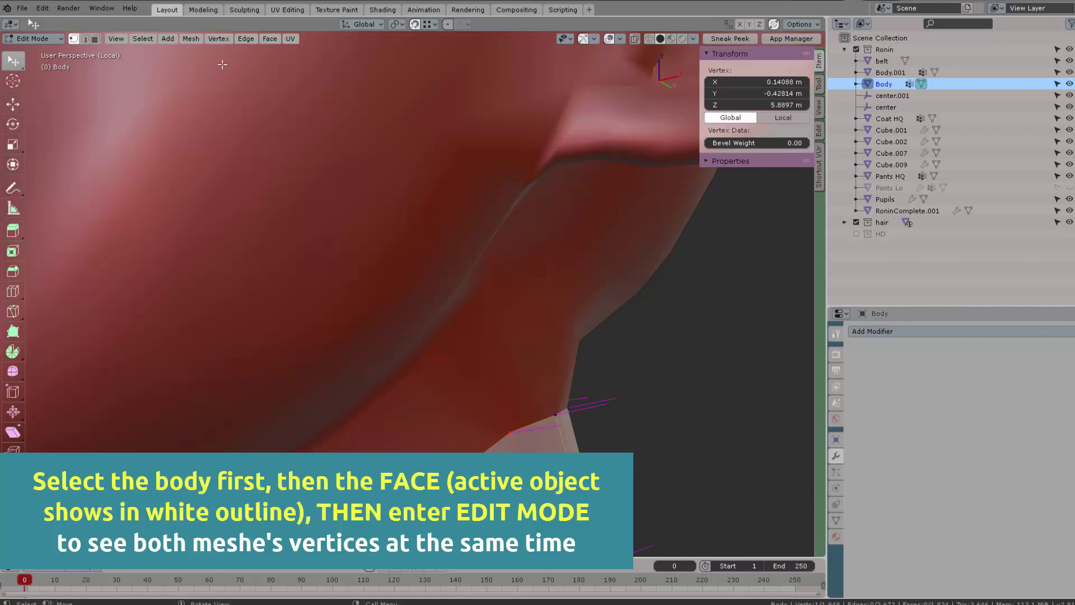
pyautogui.hotkey('alt', 'n')
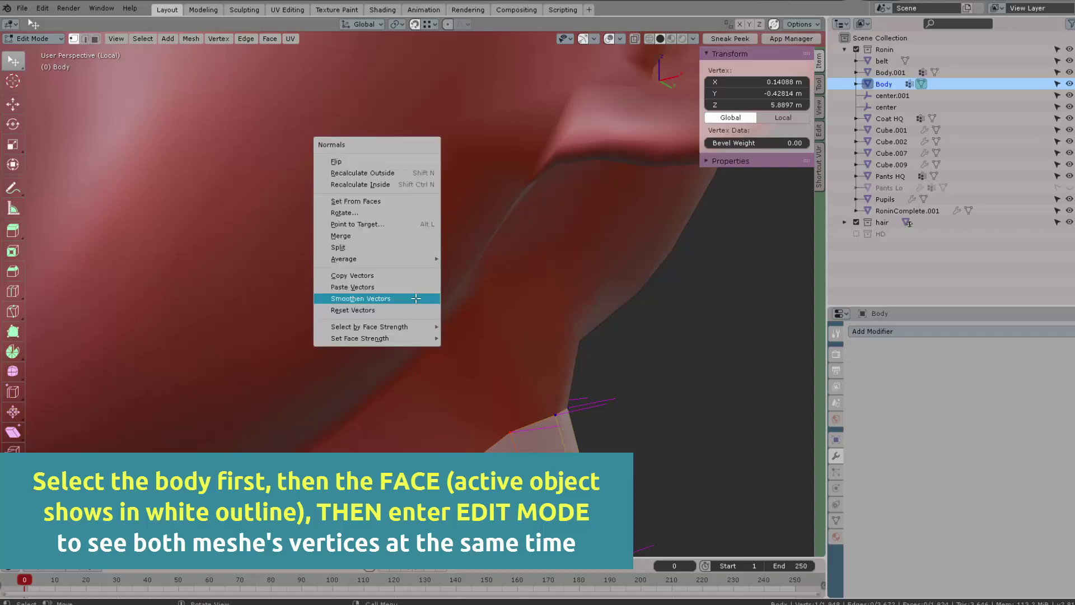
pyautogui.click(374, 274)
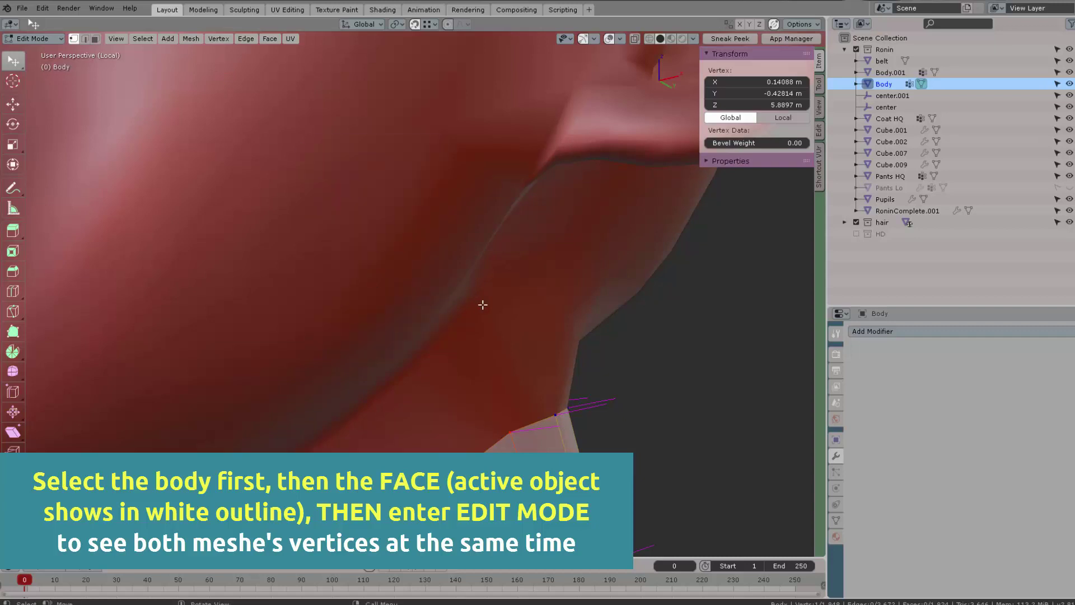
# - Switch from the body to editing only the separated head mesh, Body.001, around the neck border
pyautogui.hotkey('ctrl', 'Tab')
pyautogui.click(418, 305)
pyautogui.click(509, 328)
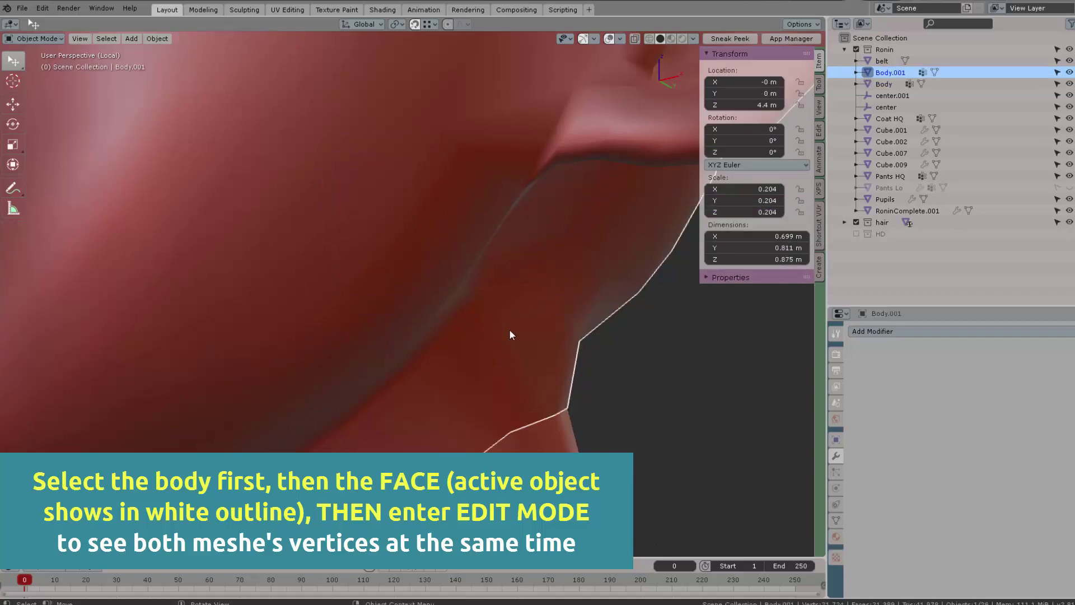
pyautogui.hotkey('ctrl', 'Tab')
pyautogui.click(590, 328)
pyautogui.moveTo(535, 432); pyautogui.dragTo(559, 422, button='middle')
pyautogui.hotkey('ctrl', 'Tab')
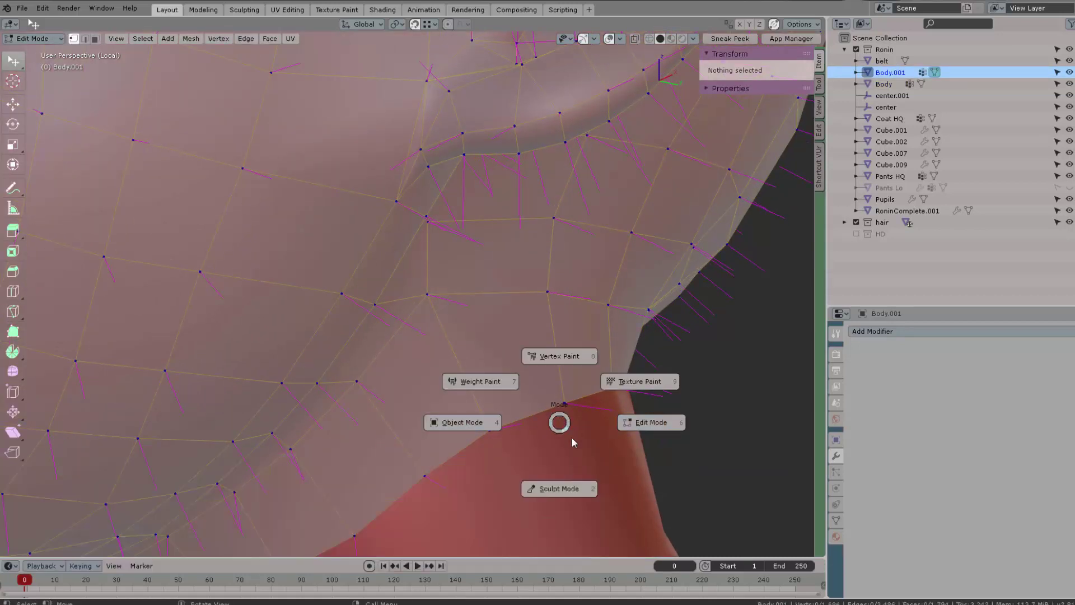
pyautogui.press('Escape')
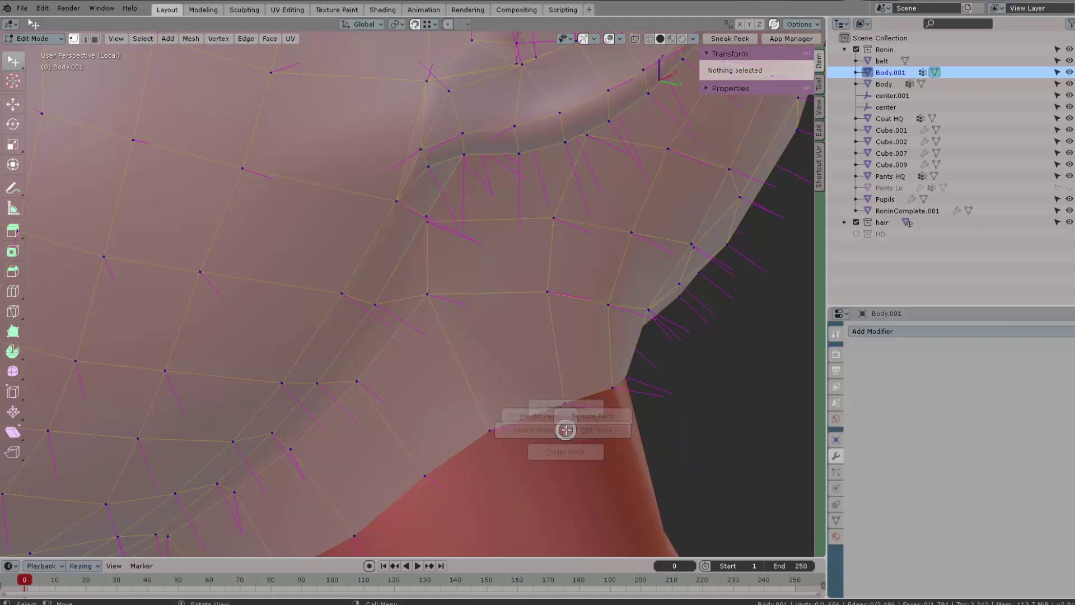
# - Select the body and then the separated head as active object, and enter Edit Mode on both meshes together
pyautogui.hotkey('ctrl', 'Tab')
pyautogui.click(479, 436)
pyautogui.click(589, 447)
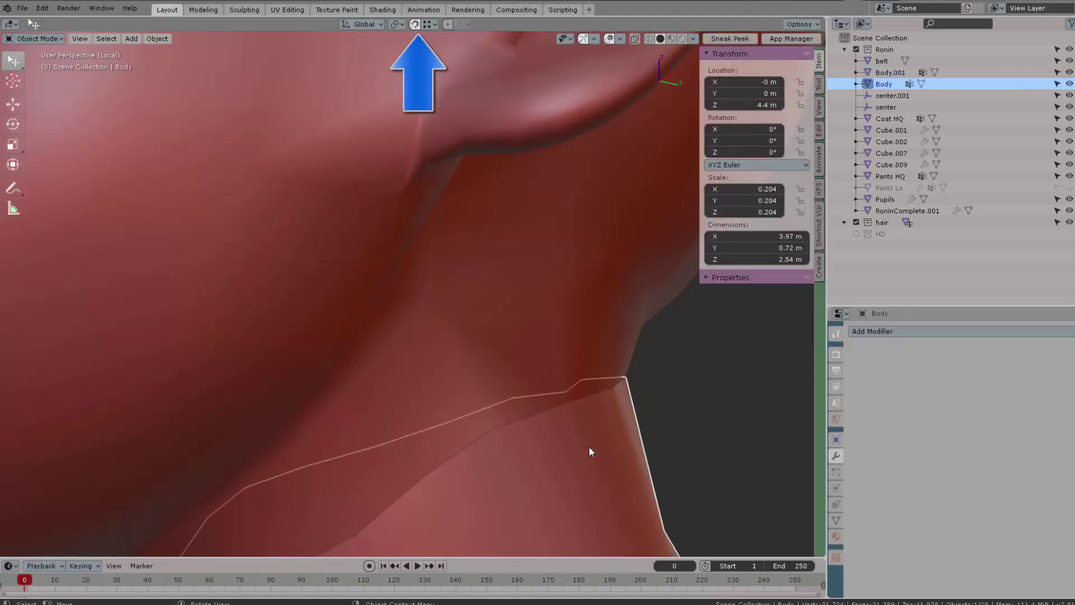
pyautogui.keyDown('shift'); pyautogui.click(577, 344); pyautogui.keyUp('shift')
pyautogui.hotkey('ctrl', 'Tab')
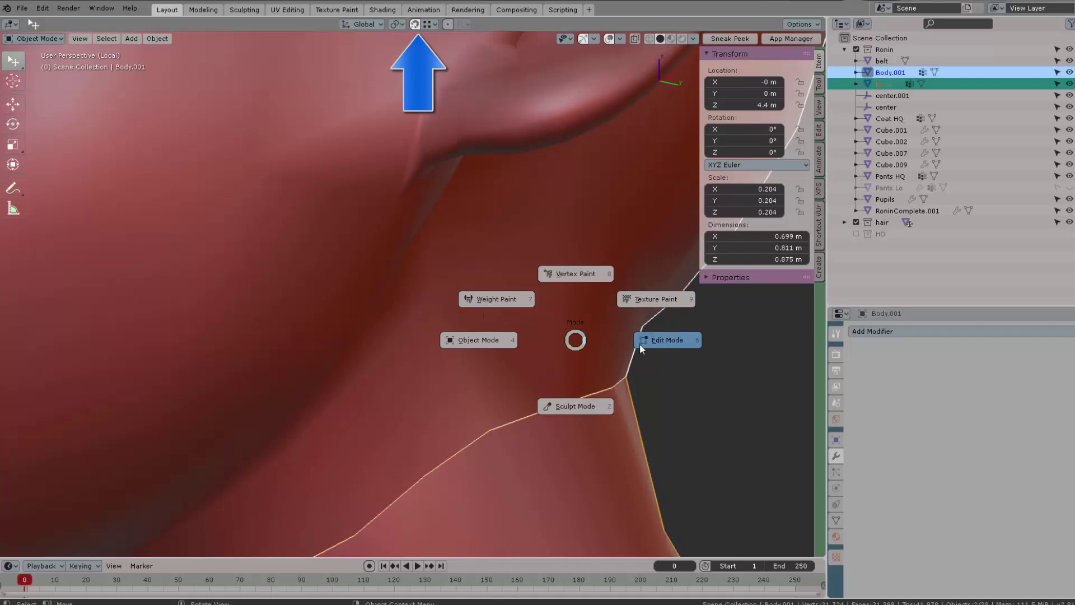
pyautogui.click(639, 345)
# - Try moving one of the overlapping seam vertices on the neck border below the ear
pyautogui.click(570, 412)
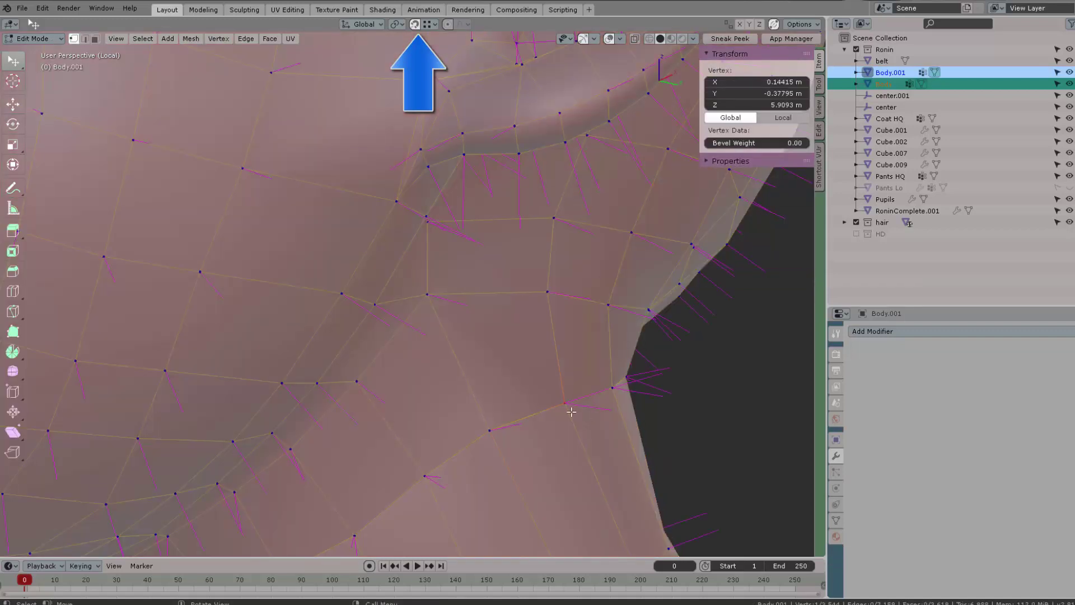
pyautogui.press('g')
pyautogui.click(578, 377)
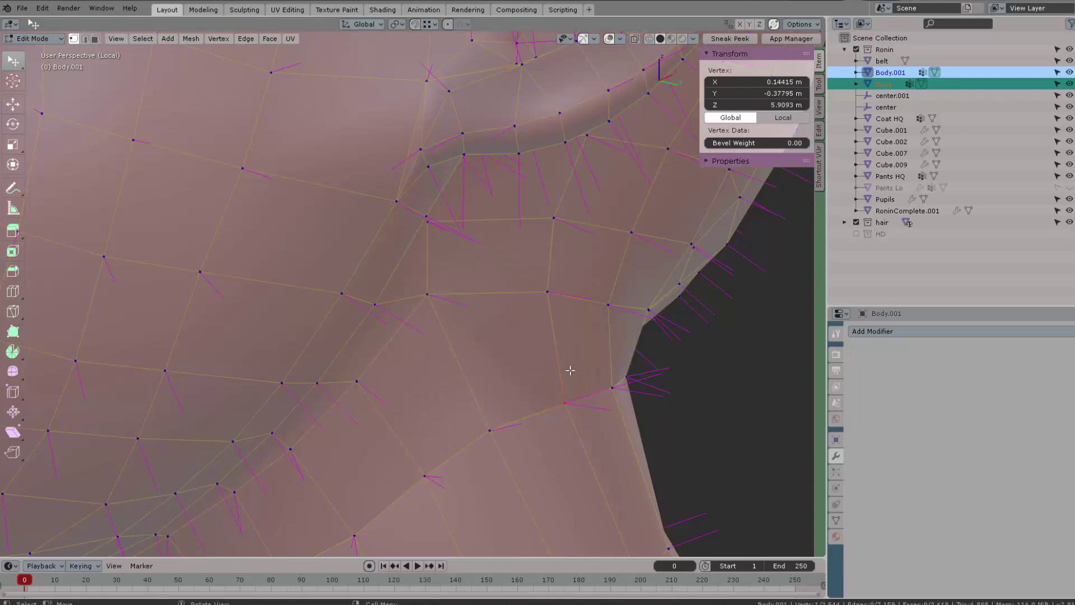
pyautogui.press('g')
pyautogui.rightClick(579, 395)
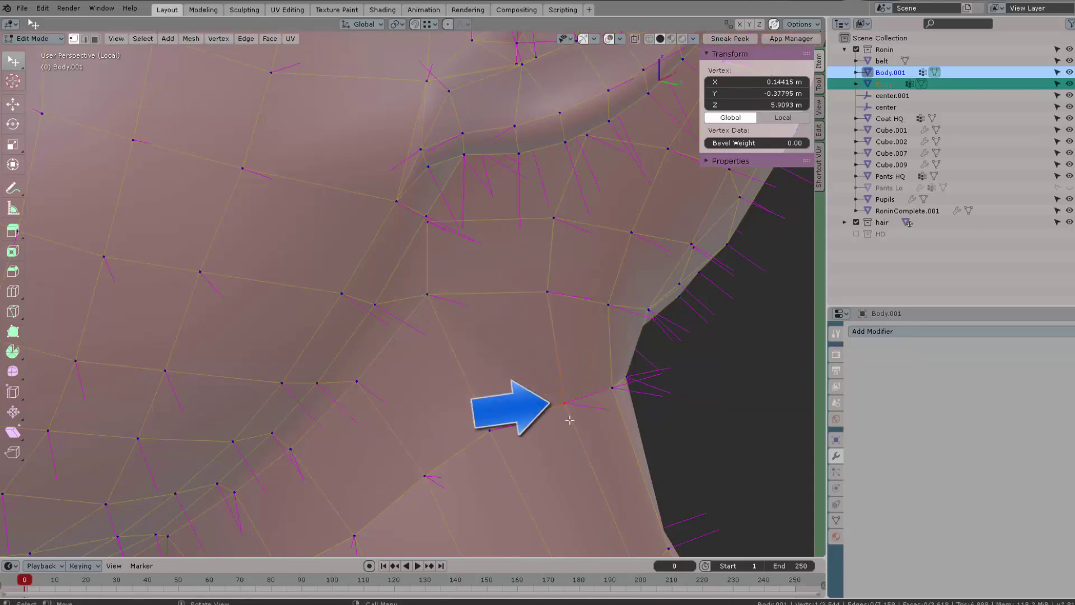
# - Pick the overlapping vertex at the same seam point, try moving it and undo the move
pyautogui.keyDown('ctrl'); pyautogui.click(570, 419); pyautogui.keyUp('ctrl')
pyautogui.click(570, 419)
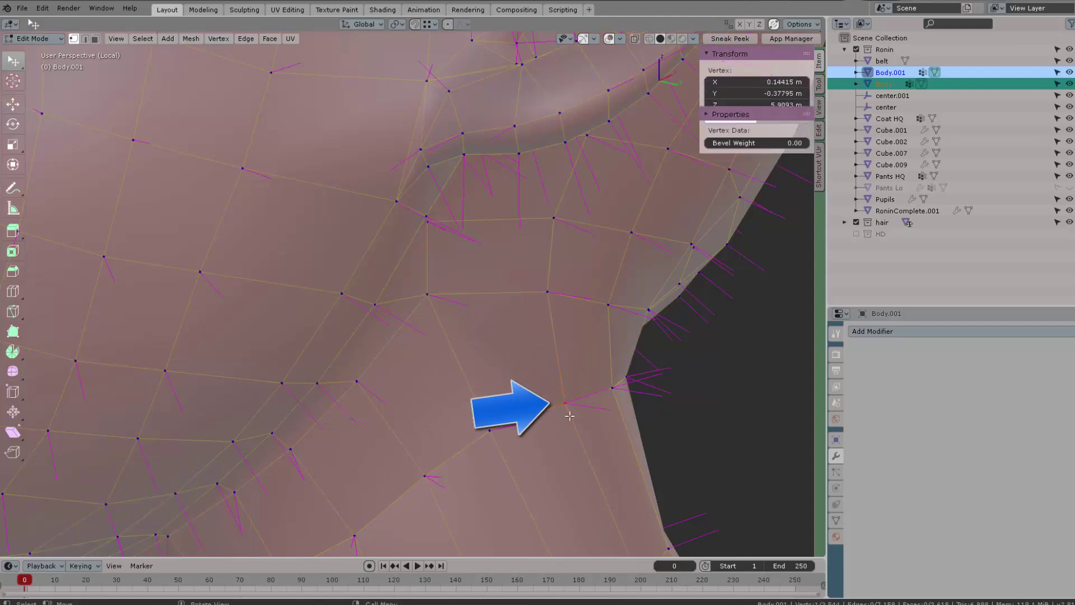
pyautogui.press('g')
pyautogui.click(566, 392)
pyautogui.hotkey('ctrl', 'z')
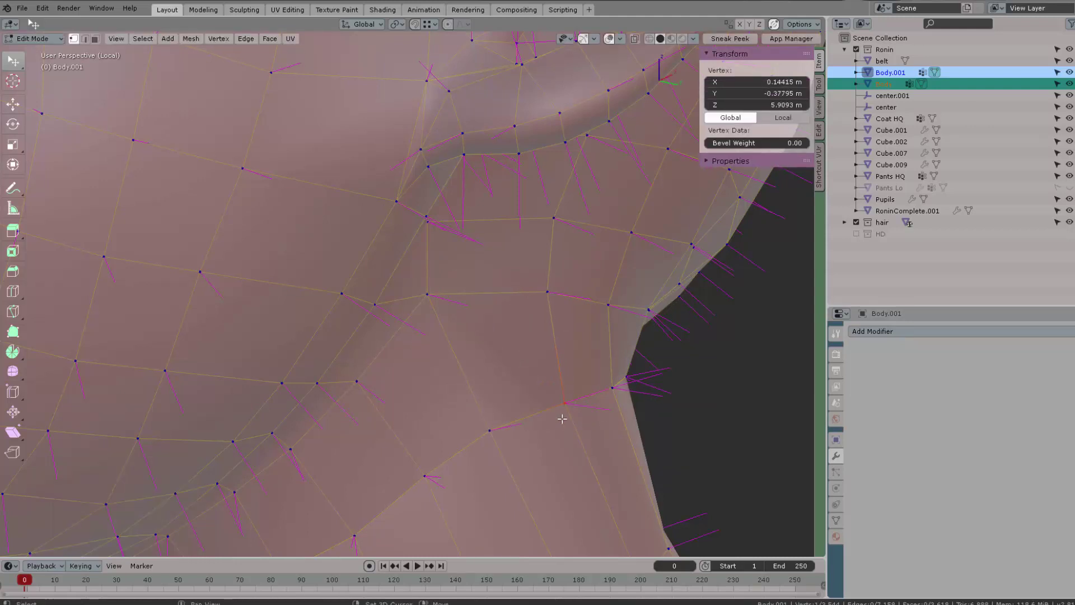
# - Copy the normal vector of Body's seam vertex below the ear and paste it onto the overlapping Body.Face vertex
pyautogui.hotkey('ctrl', 'z')
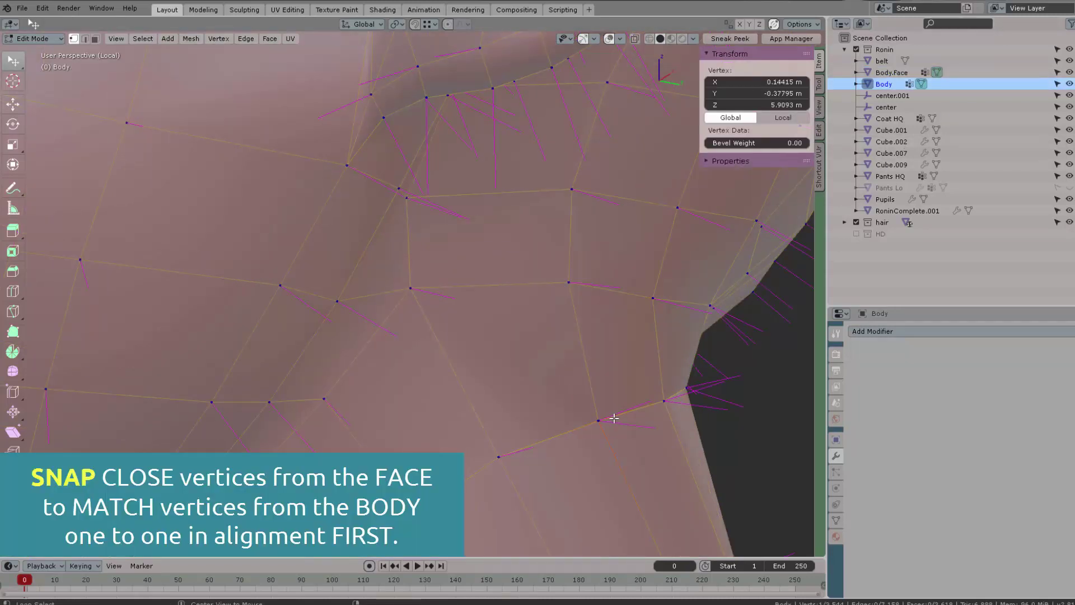
pyautogui.hotkey('alt', 'n')
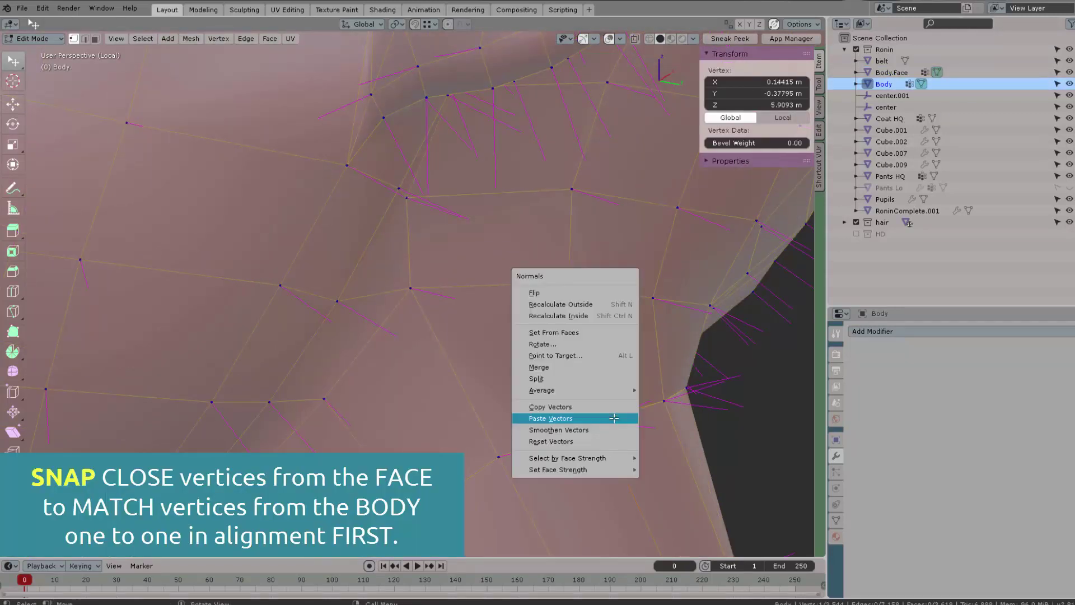
pyautogui.click(612, 421)
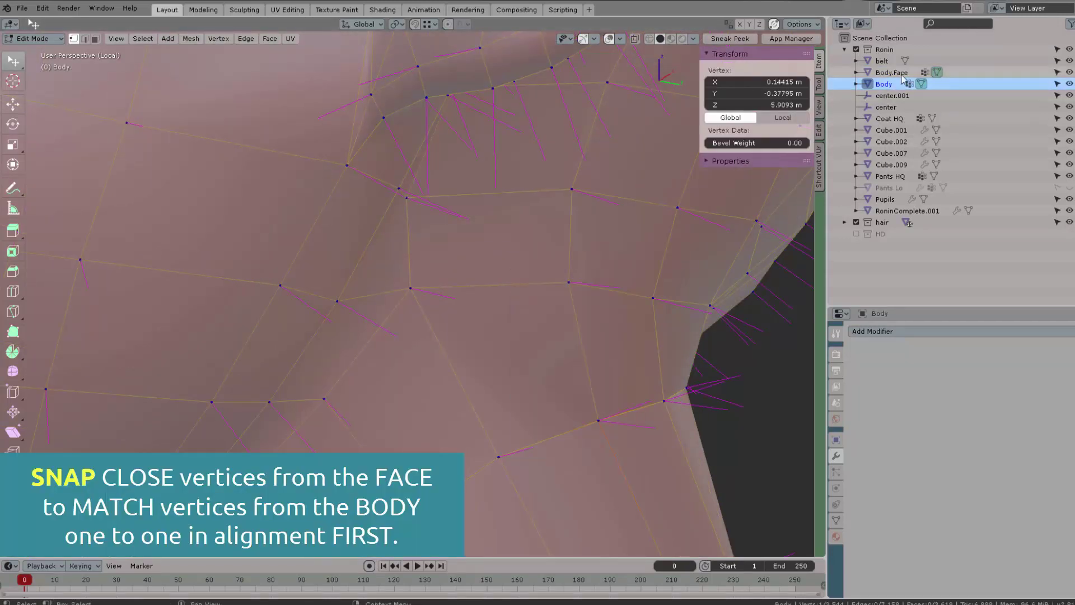
pyautogui.click(937, 74)
pyautogui.click(609, 411)
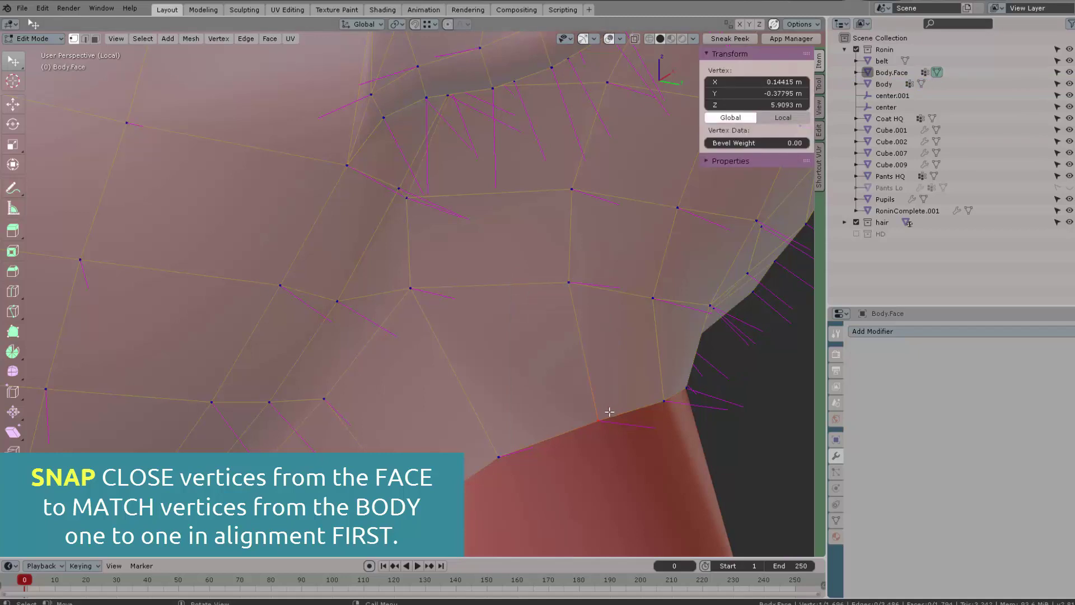
pyautogui.hotkey('alt', 'n')
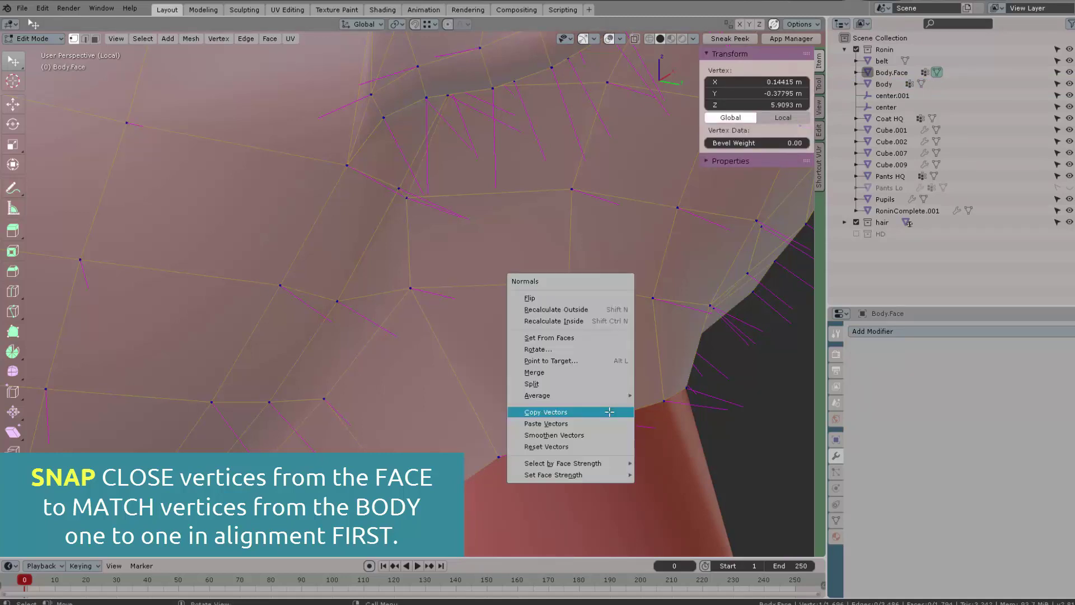
pyautogui.click(584, 424)
pyautogui.hotkey('alt', 'a')
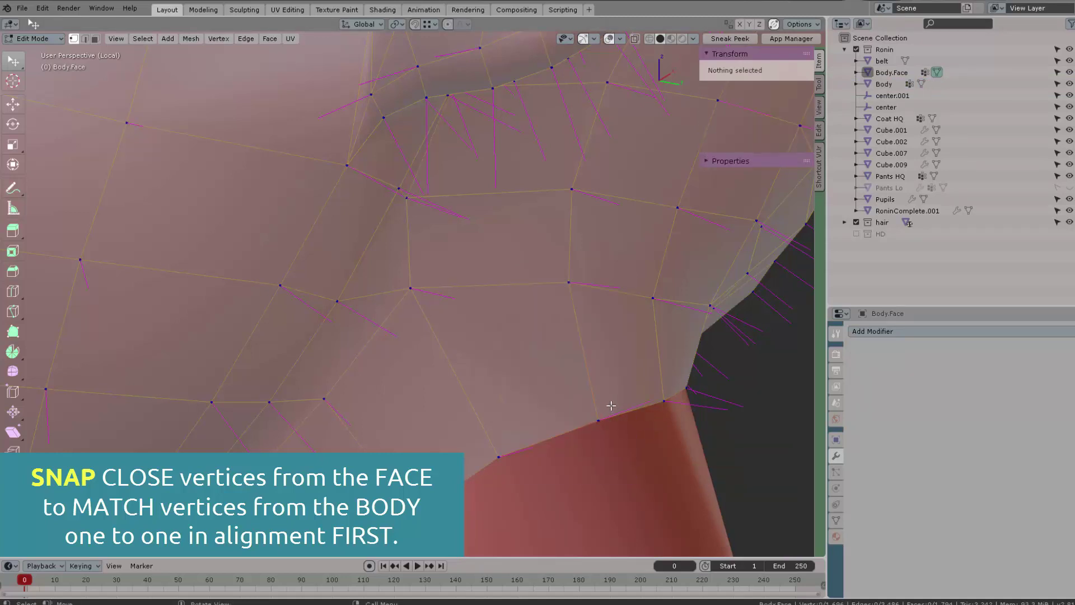
# - Transfer the normal vector from Body to Body.Face at the next seam vertex behind the ear
pyautogui.moveTo(611, 405); pyautogui.dragTo(561, 385, button='middle')
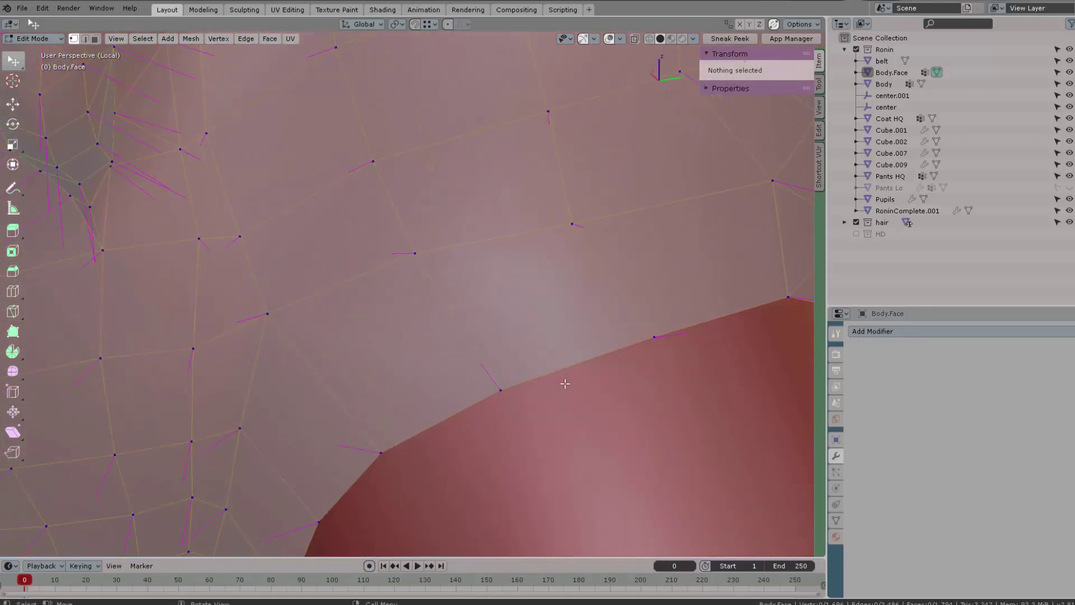
pyautogui.click(921, 84)
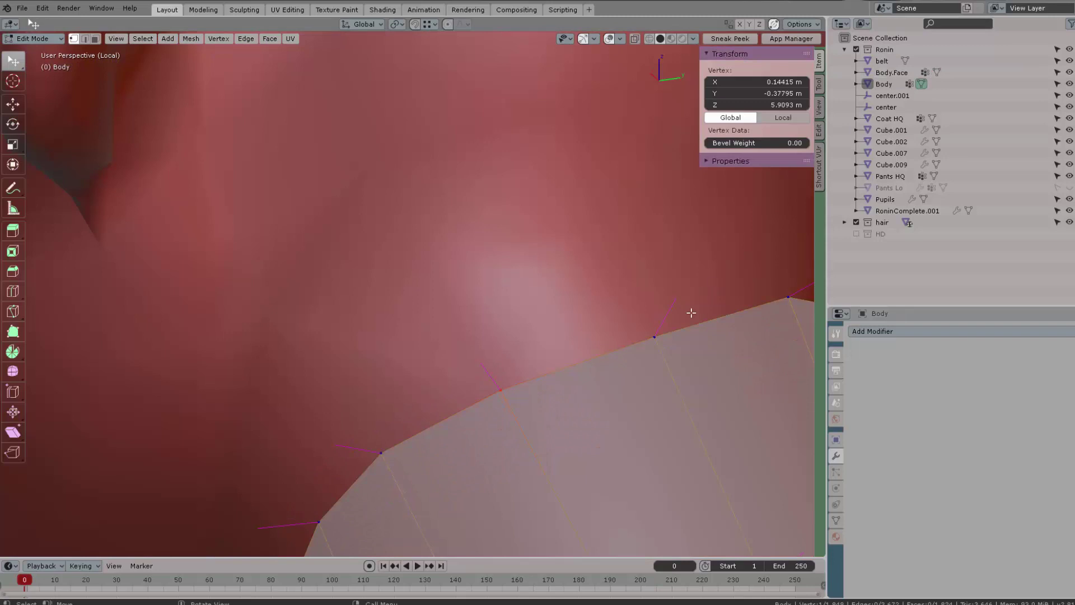
pyautogui.click(660, 332)
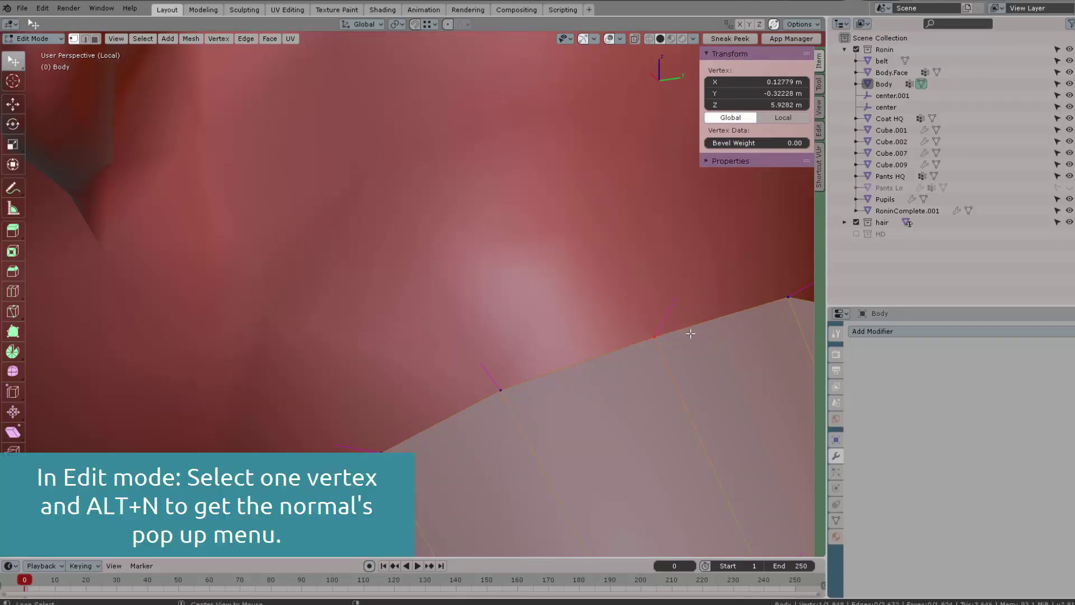
pyautogui.hotkey('alt', 'n')
pyautogui.click(680, 323)
pyautogui.click(936, 73)
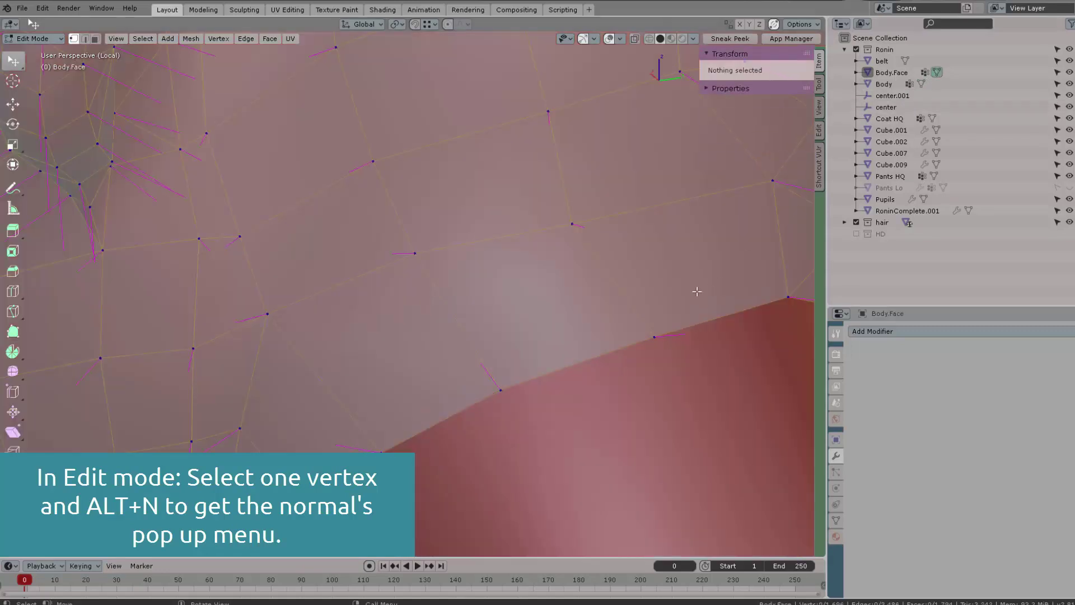
pyautogui.click(663, 332)
pyautogui.hotkey('alt', 'n')
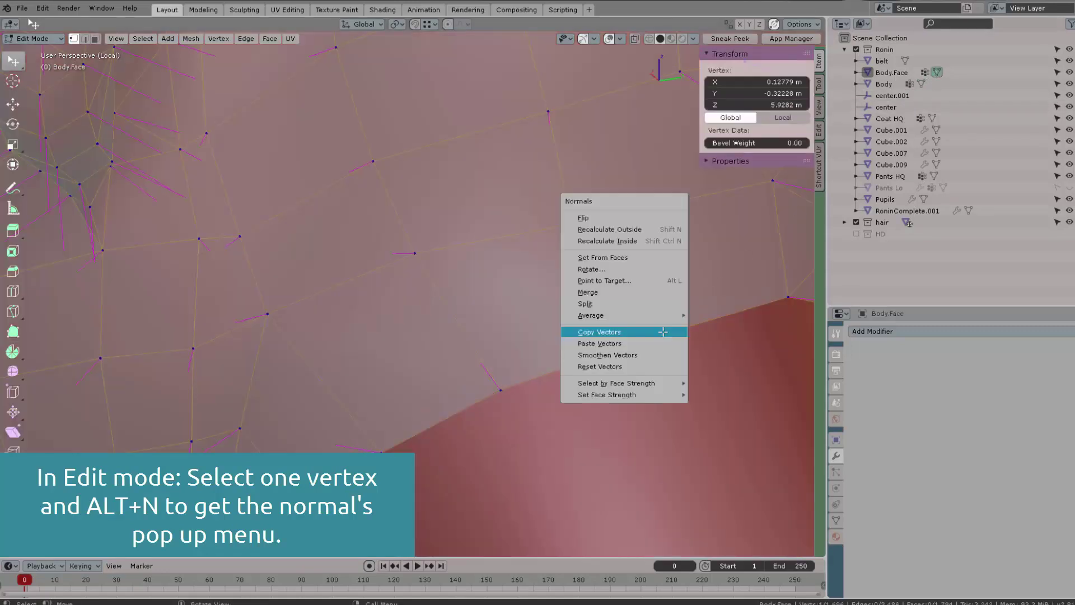
pyautogui.click(657, 344)
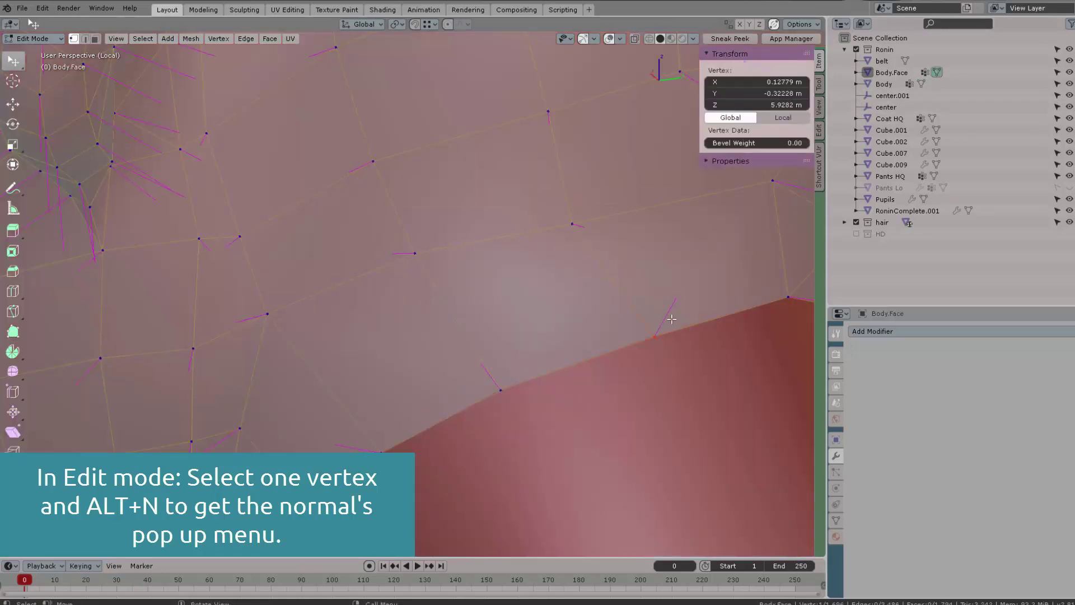
pyautogui.hotkey('alt', 'a')
# - Copy Body's normal vector at the following seam vertex toward the nape and paste it onto the matching Body.Face vertex
pyautogui.keyDown('shift'); pyautogui.moveTo(689, 327); pyautogui.dragTo(412, 335, button='middle'); pyautogui.keyUp('shift')
pyautogui.moveTo(487, 325); pyautogui.dragTo(492, 324, button='middle')
pyautogui.click(922, 84)
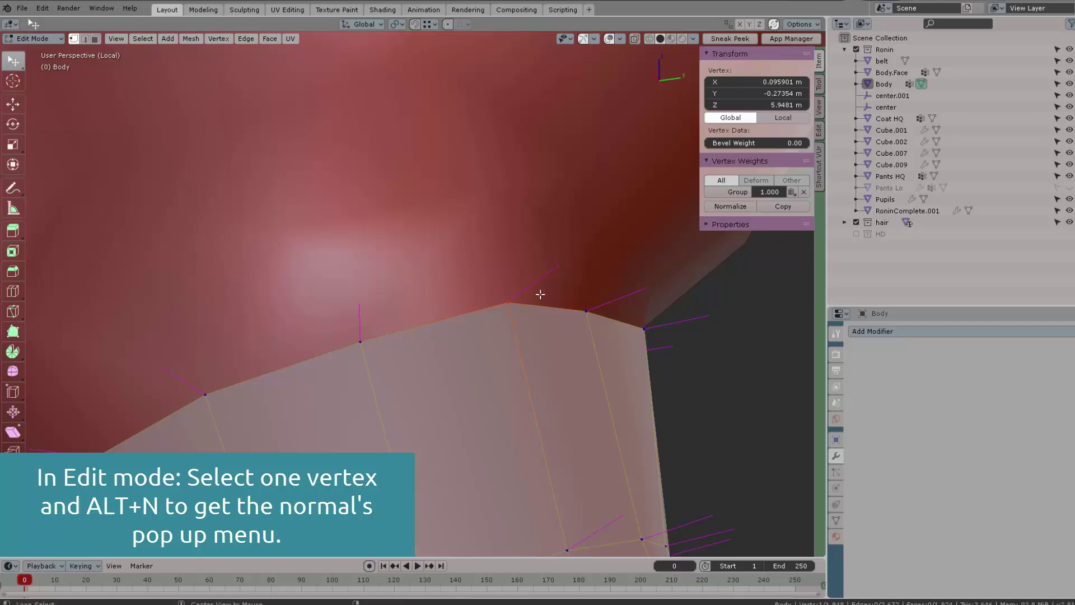
pyautogui.hotkey('alt', 'n')
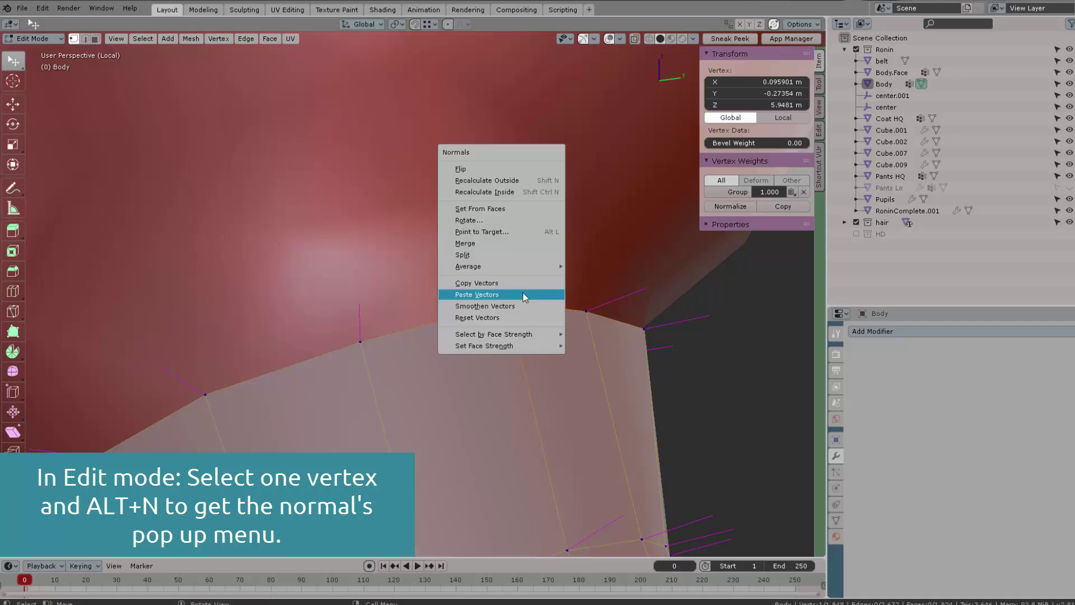
pyautogui.click(506, 292)
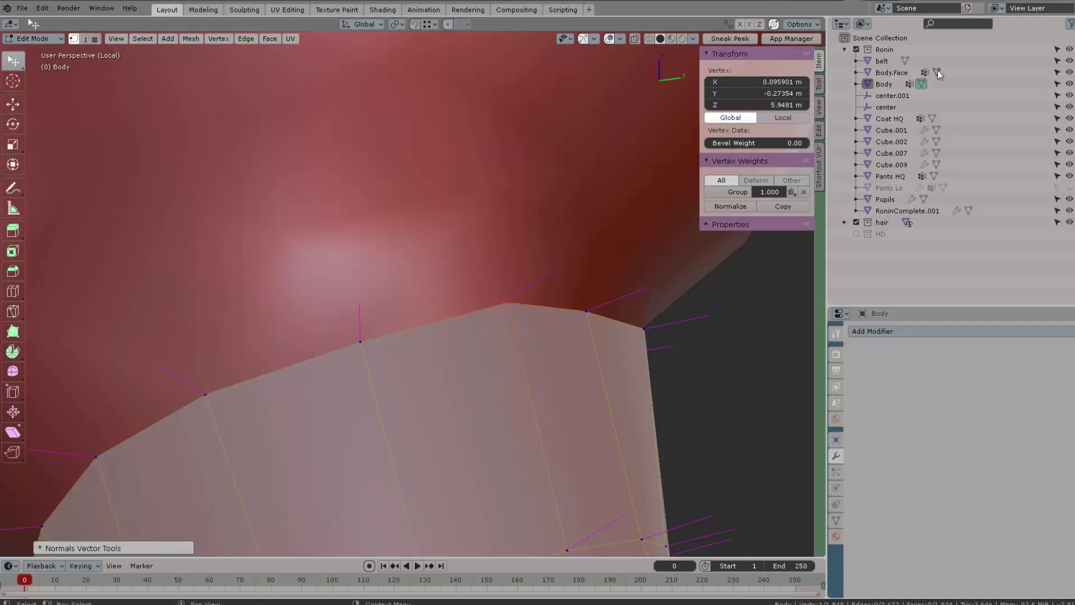
pyautogui.click(937, 72)
pyautogui.click(526, 291)
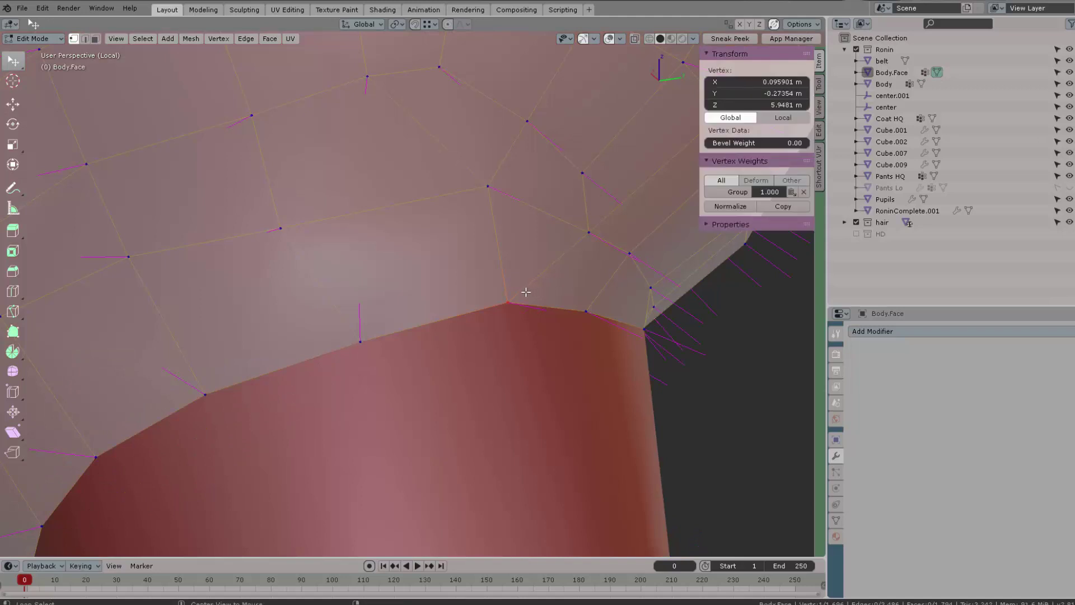
pyautogui.hotkey('alt', 'n')
pyautogui.click(525, 306)
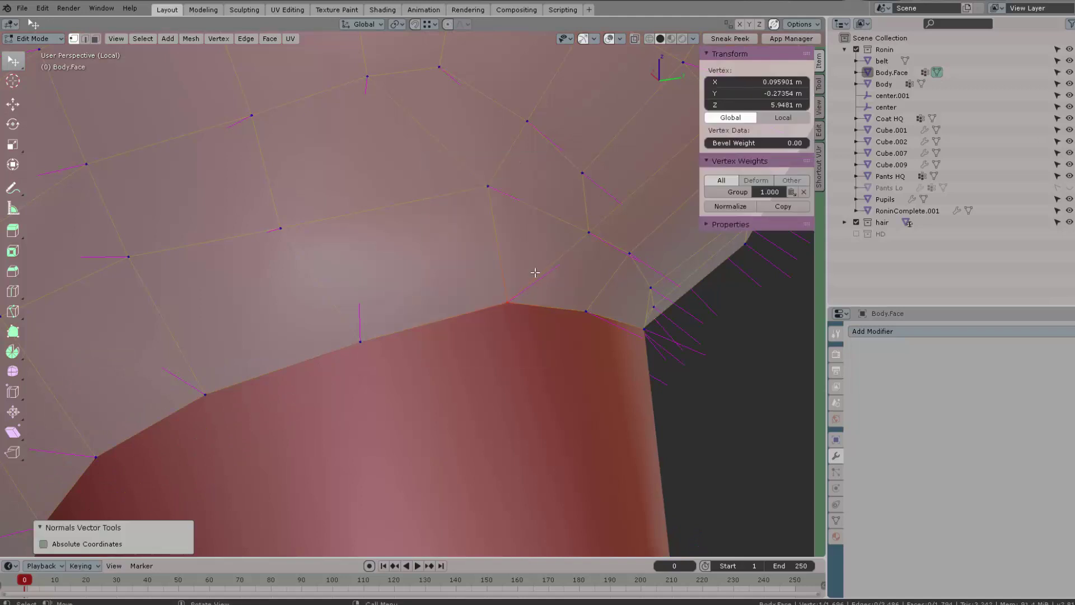
# - Match Body.Face's normal to Body's at the seam vertex just before the centre of the nape by copying and pasting vectors
pyautogui.moveTo(568, 300); pyautogui.dragTo(407, 353, button='middle')
pyautogui.scroll(3, 569, 285)
pyautogui.moveTo(565, 324); pyautogui.dragTo(571, 321, button='middle')
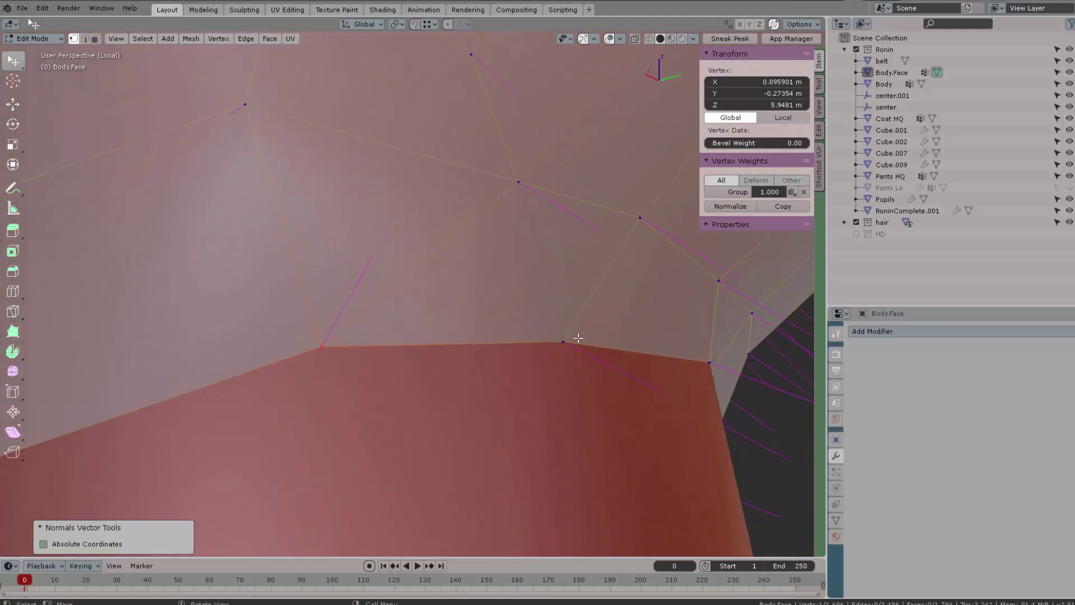
pyautogui.hotkey('alt', 'a')
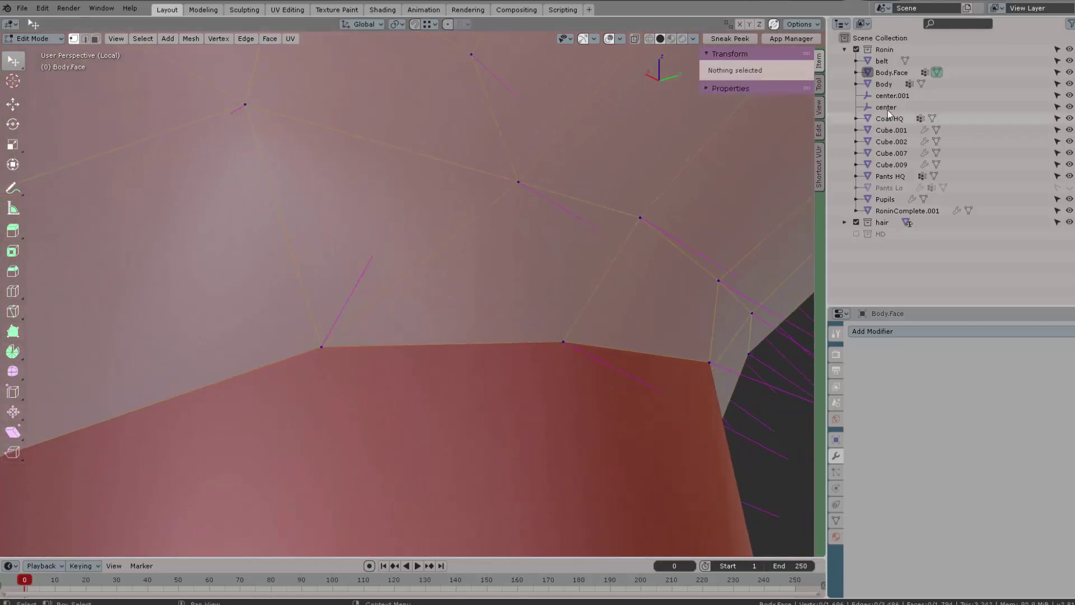
pyautogui.click(922, 84)
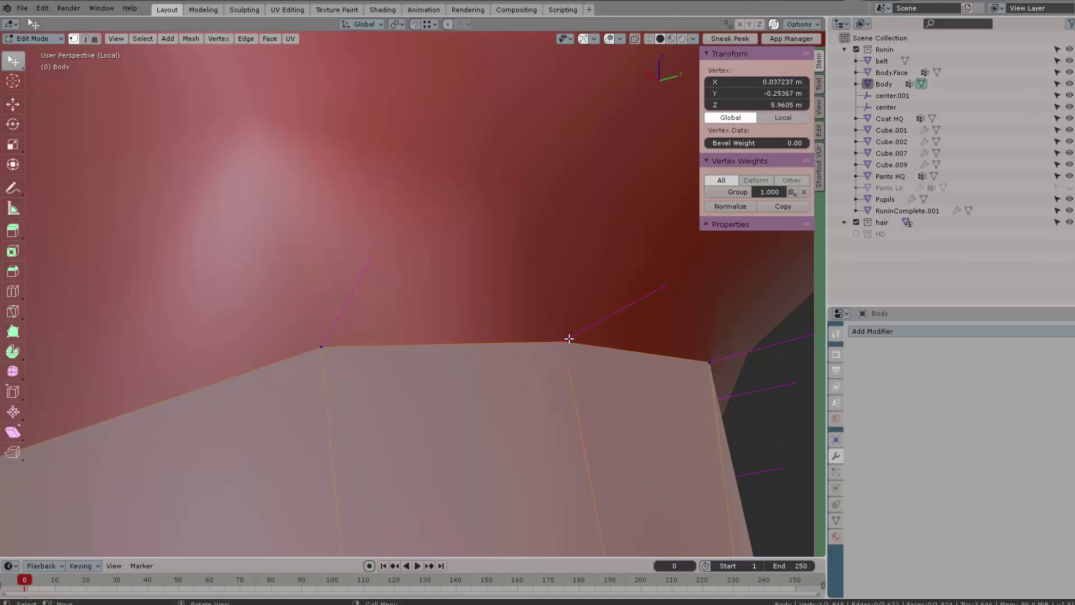
pyautogui.hotkey('alt', 'n')
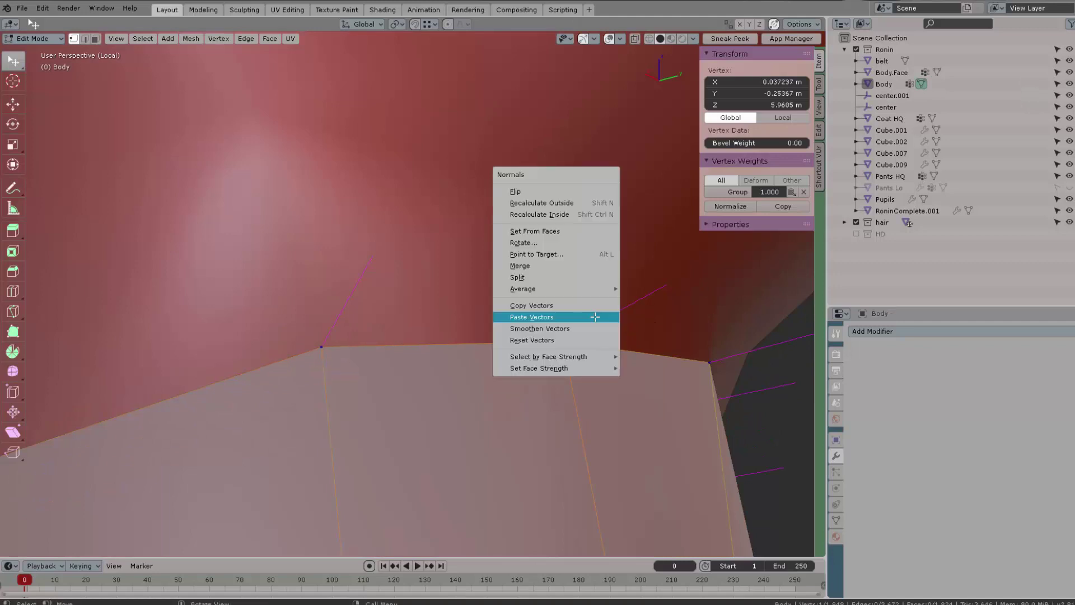
pyautogui.click(582, 307)
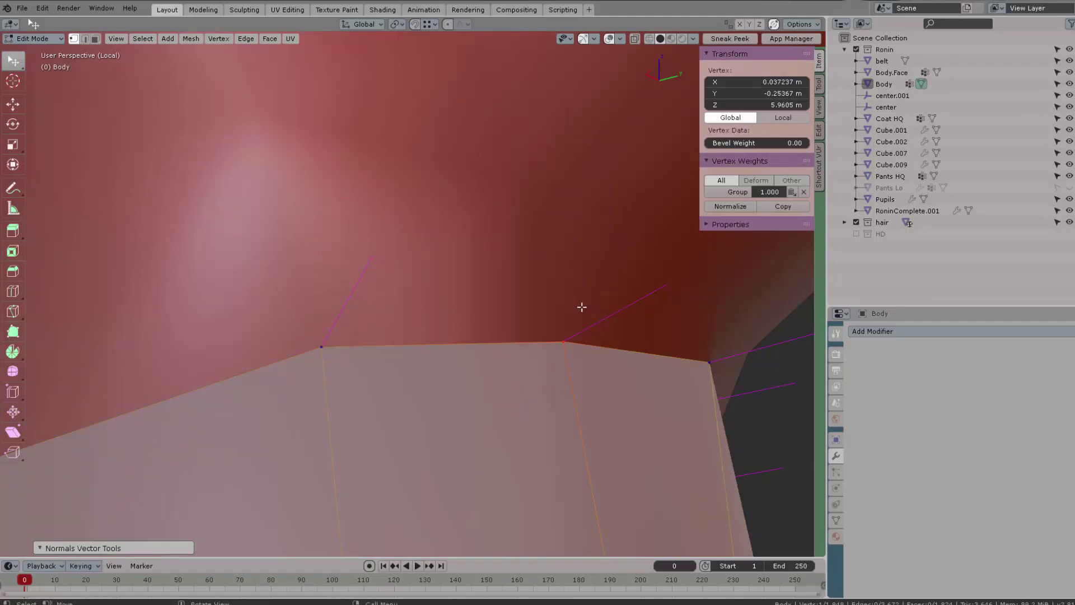
pyautogui.click(935, 72)
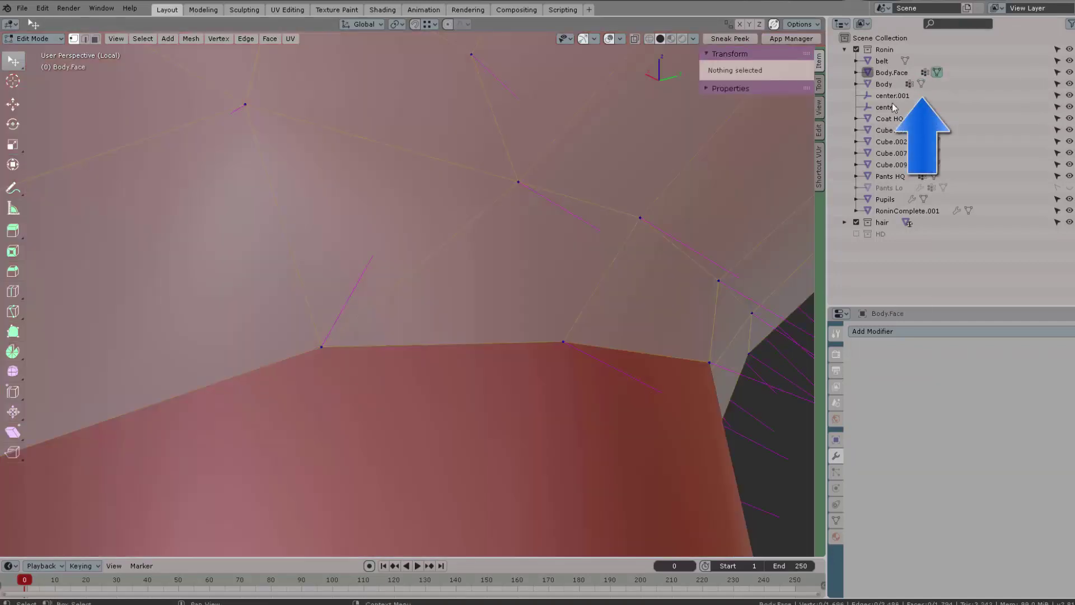
pyautogui.hotkey('alt', 'n')
pyautogui.click(566, 350)
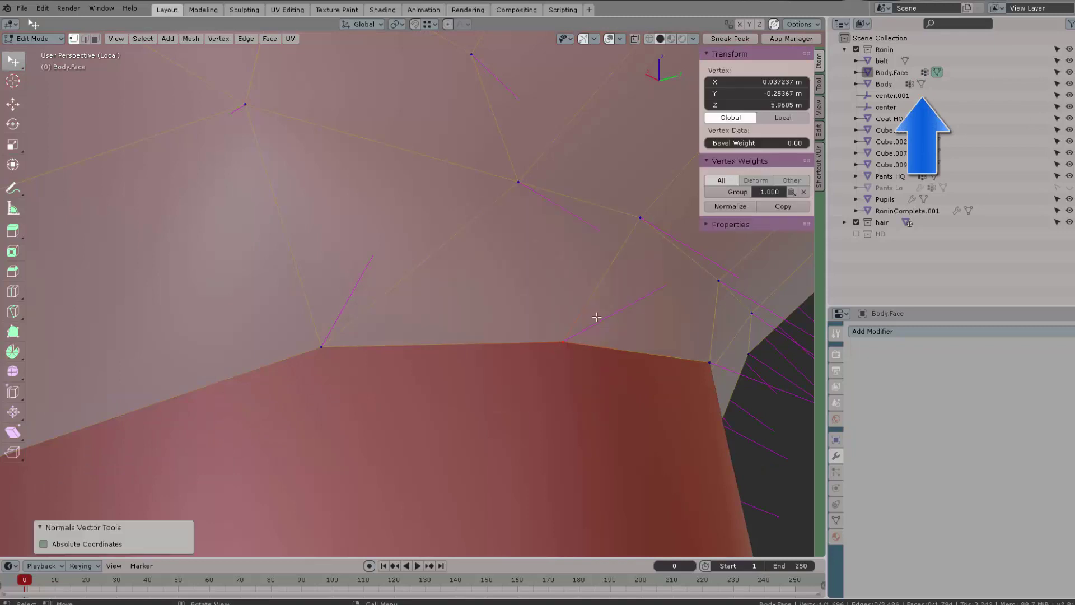
pyautogui.hotkey('alt', 'a')
# - Copy the normal vector of Body's seam vertex at the centre of the nape and paste it onto the matching Body.Face vertex
pyautogui.scroll(-6, 599, 342)
pyautogui.moveTo(578, 336); pyautogui.dragTo(459, 339, button='middle')
pyautogui.scroll(6, 373, 341)
pyautogui.moveTo(373, 340); pyautogui.dragTo(414, 333, button='middle')
pyautogui.click(921, 84)
pyautogui.click(462, 323)
pyautogui.hotkey('alt', 'n')
pyautogui.click(523, 295)
pyautogui.click(935, 73)
pyautogui.click(469, 320)
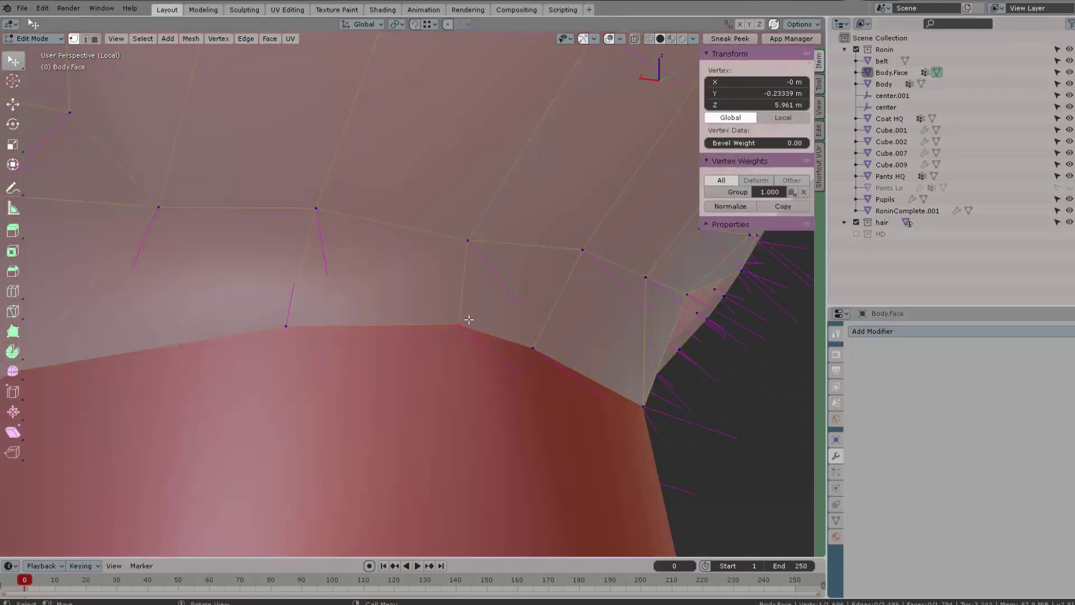
pyautogui.hotkey('alt', 'n')
pyautogui.click(469, 330)
# - Start the Shortcut VUr on-screen key display
pyautogui.click(818, 166)
pyautogui.click(760, 70)
# - Copy Body's normal vector at the first seam vertex past the nape's centre and paste it onto the overlapping Body.Face vertex
pyautogui.click(936, 74)
pyautogui.click(920, 84)
pyautogui.click(553, 326)
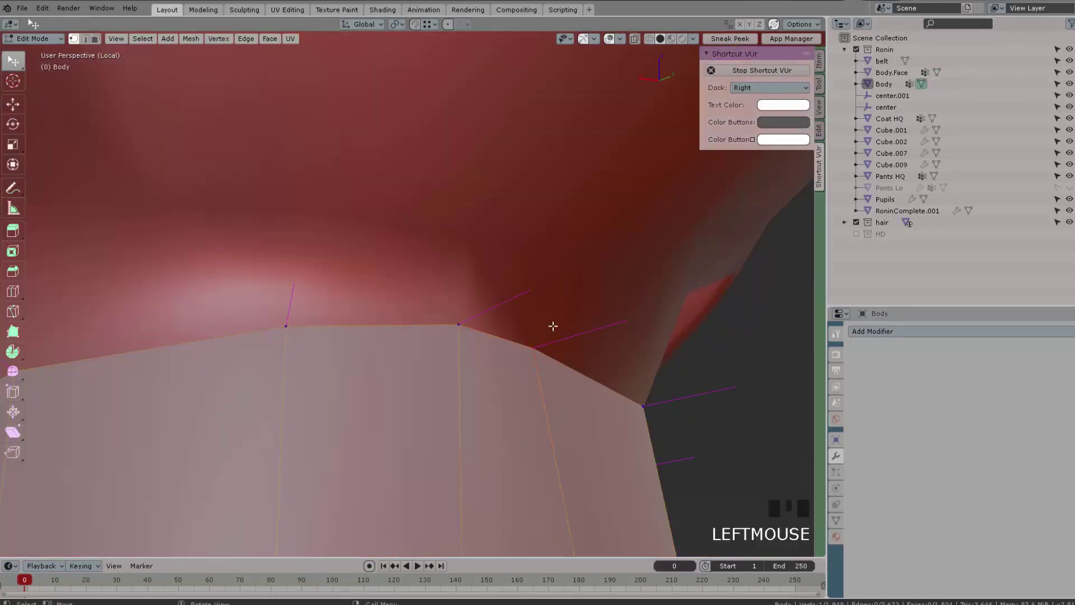
pyautogui.hotkey('alt', 'n')
pyautogui.click(551, 316)
pyautogui.click(936, 72)
pyautogui.click(543, 345)
pyautogui.hotkey('alt', 'n')
pyautogui.click(543, 356)
pyautogui.hotkey('alt', 'a')
# - Continue to the next seam vertex on the far side of the nape and transfer its normal vector from Body to Body.Face
pyautogui.moveTo(626, 346); pyautogui.dragTo(487, 330, button='middle')
pyautogui.click(921, 84)
pyautogui.click(524, 385)
pyautogui.hotkey('alt', 'n')
pyautogui.click(509, 374)
pyautogui.click(936, 72)
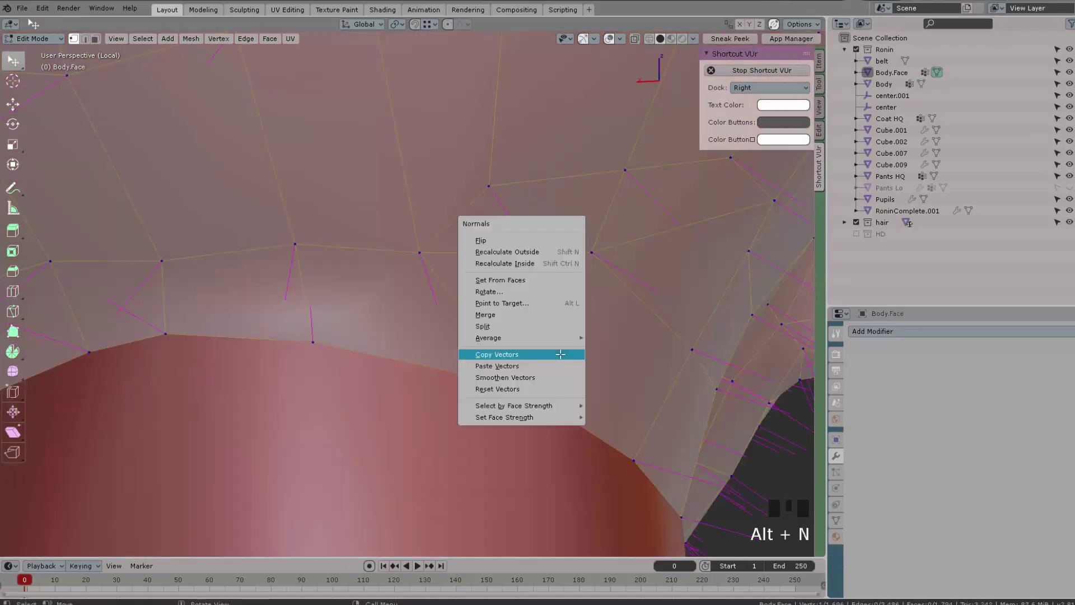
pyautogui.click(555, 359)
pyautogui.press('a')
# - Copy Body's normal vector at a seam vertex on the opposite side of the neck and paste it onto the matching Body.Face vertex
pyautogui.moveTo(595, 363); pyautogui.dragTo(538, 314, button='middle')
pyautogui.press('Tab')
pyautogui.click(650, 361)
pyautogui.press('Tab')
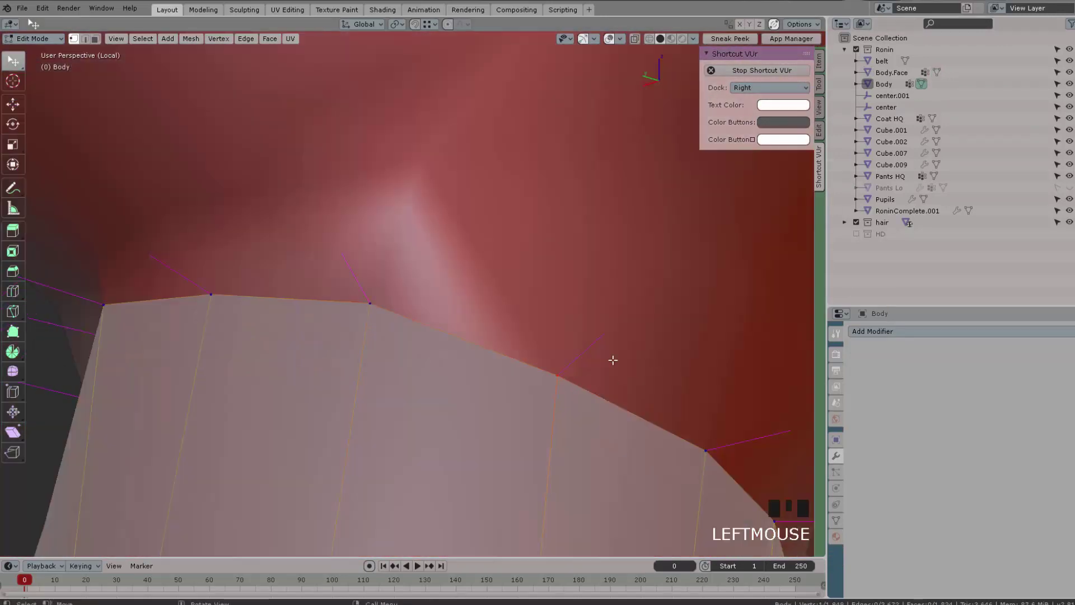
pyautogui.hotkey('alt', 'n')
pyautogui.click(602, 348)
# - Return to Object Mode with nothing selected
pyautogui.press('Tab')
pyautogui.click(582, 347)
pyautogui.press('Tab')
pyautogui.click(558, 374)
pyautogui.hotkey('alt', 'n')
pyautogui.click(588, 361)
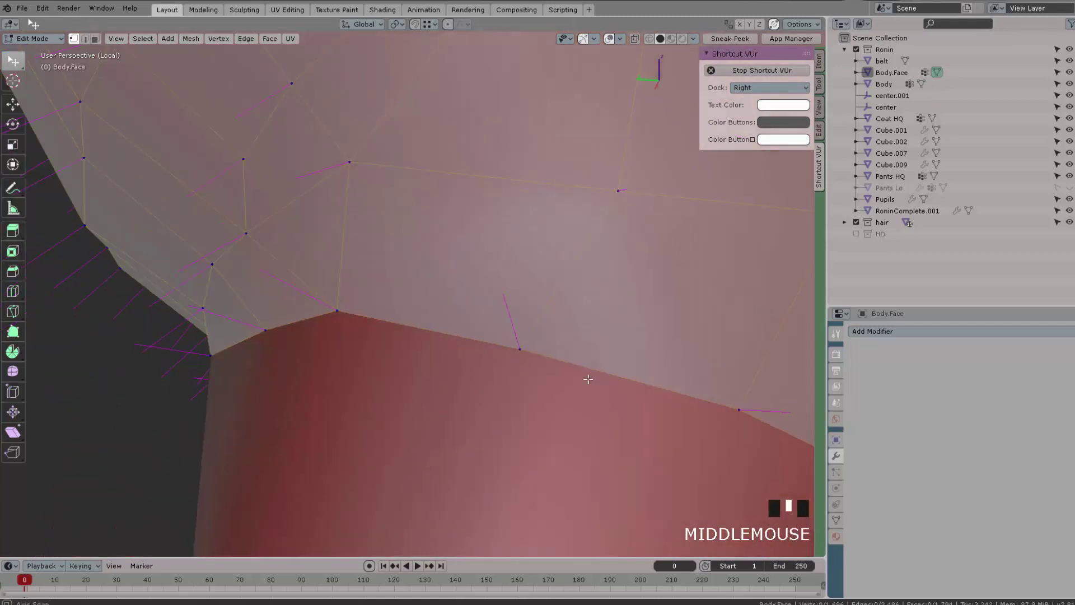
pyautogui.moveTo(564, 390); pyautogui.dragTo(492, 343, button='middle')
pyautogui.press('Tab')
pyautogui.click(359, 343)
pyautogui.press('a')
pyautogui.scroll(-3, 422, 371)
pyautogui.press('a')
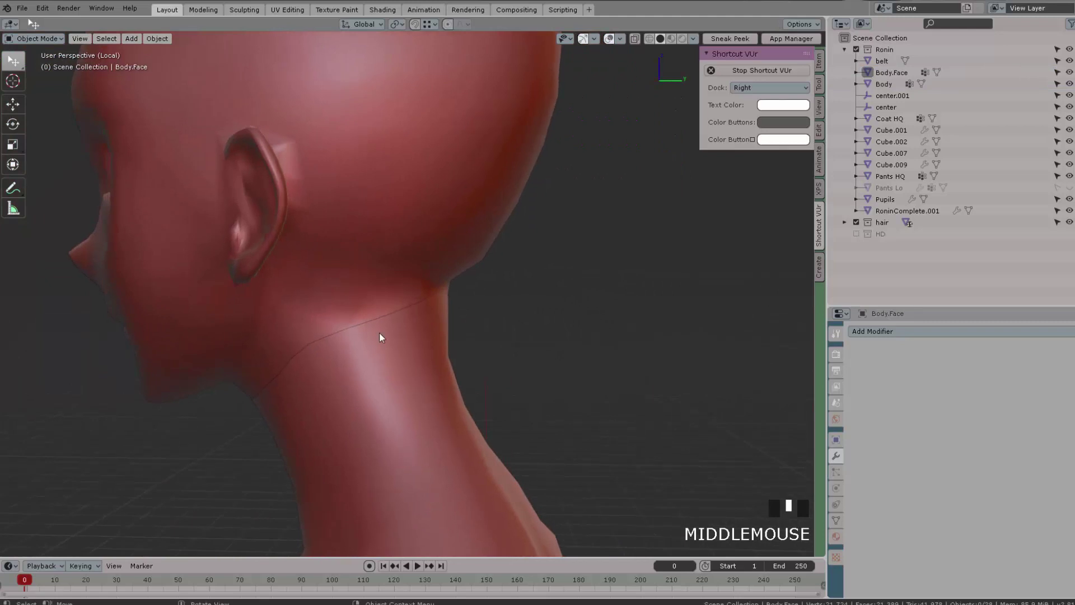
# - Show the character in Material Preview shading and examine the neck seam from the side and front
pyautogui.click(671, 39)
pyautogui.moveTo(532, 364); pyautogui.dragTo(539, 371, button='middle')
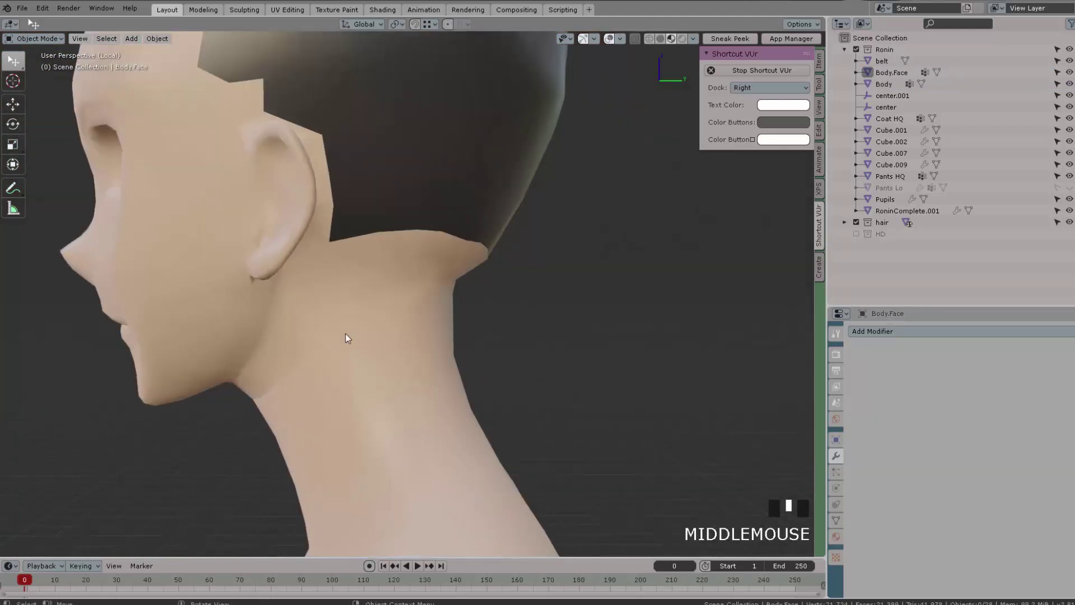
pyautogui.moveTo(355, 338); pyautogui.dragTo(394, 281, button='middle')
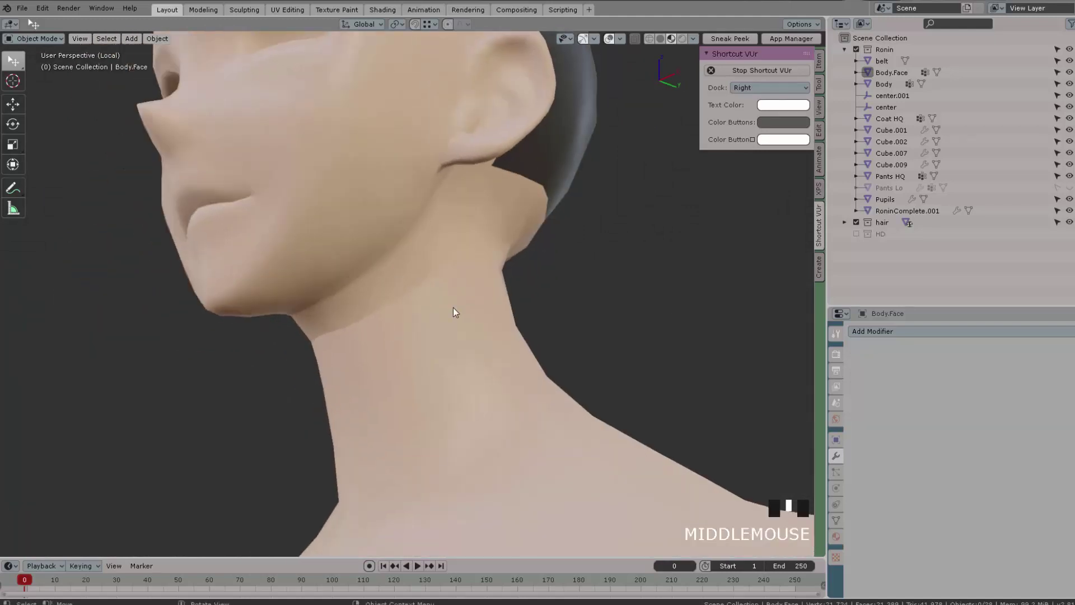
pyautogui.moveTo(436, 315); pyautogui.dragTo(487, 302, button='middle')
# - Copy Body's normal vector at a neck seam vertex beneath the jaw and paste it onto the matching Body.Face vertex
pyautogui.scroll(3, 337, 331)
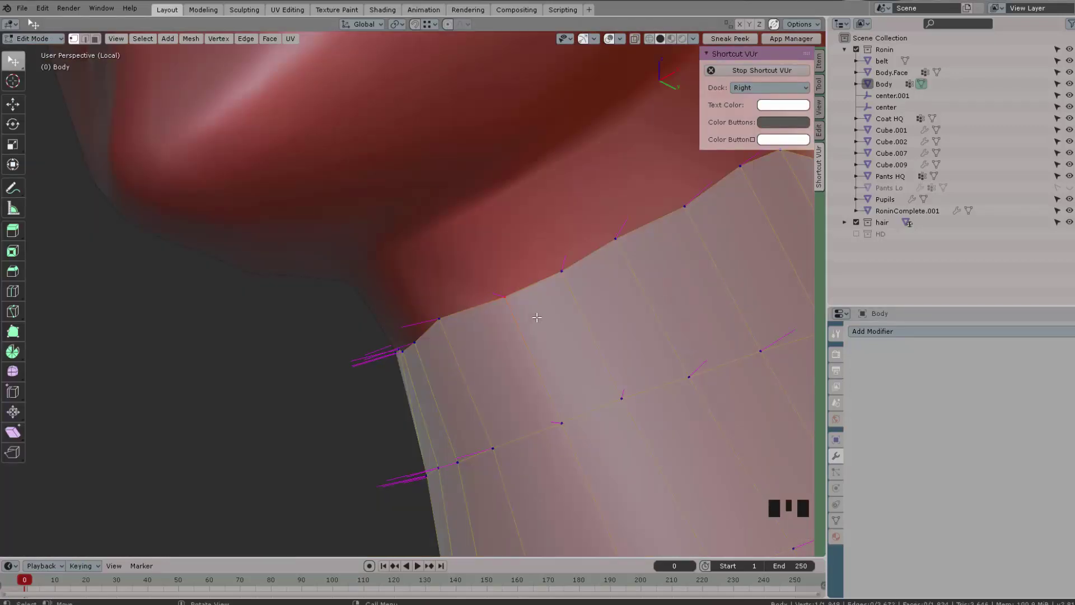
pyautogui.hotkey('alt', 'n')
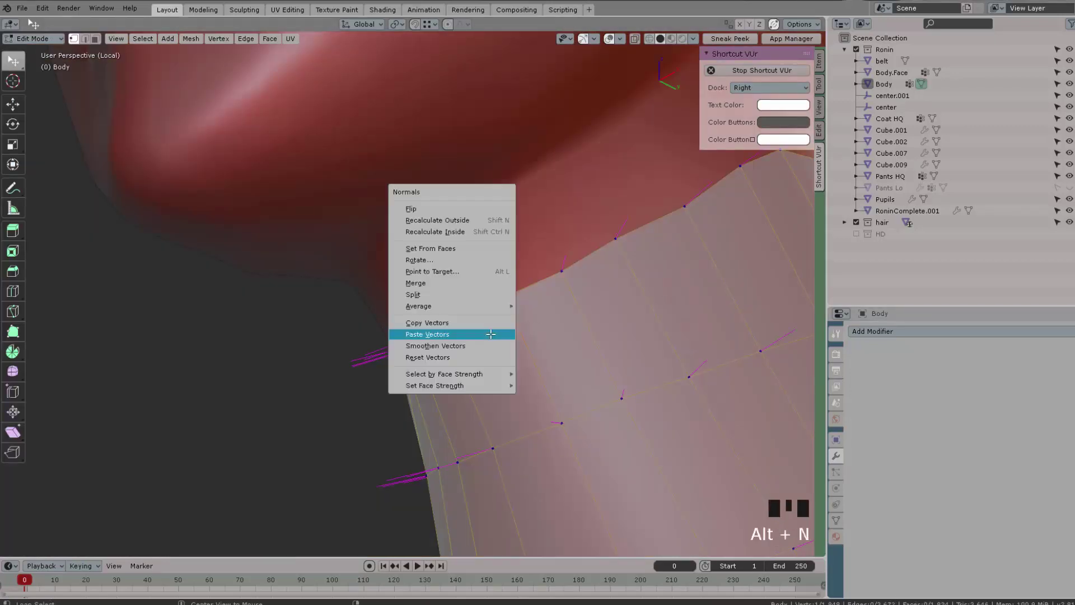
pyautogui.click(489, 324)
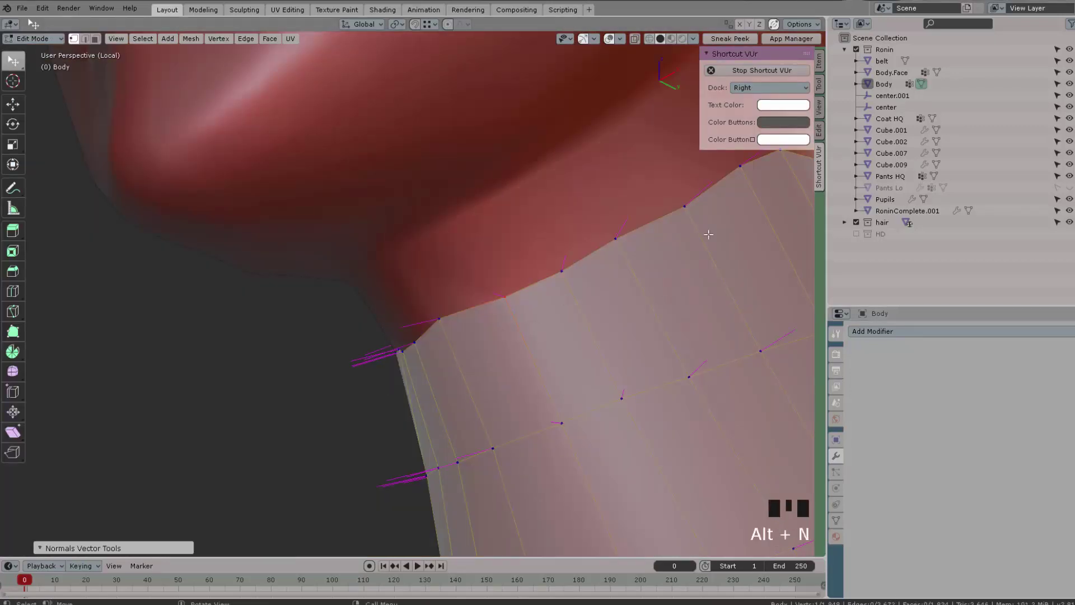
pyautogui.click(936, 72)
pyautogui.hotkey('alt', 'n')
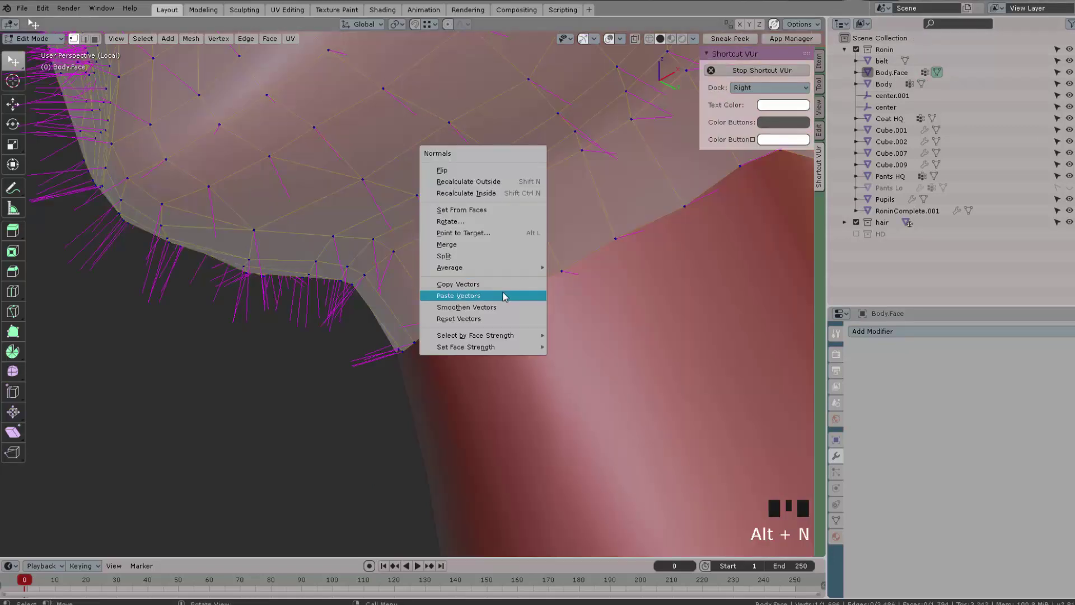
pyautogui.click(493, 293)
# - Transfer Body's normal vector to Body.Face at the next seam vertex toward the nape
pyautogui.click(920, 84)
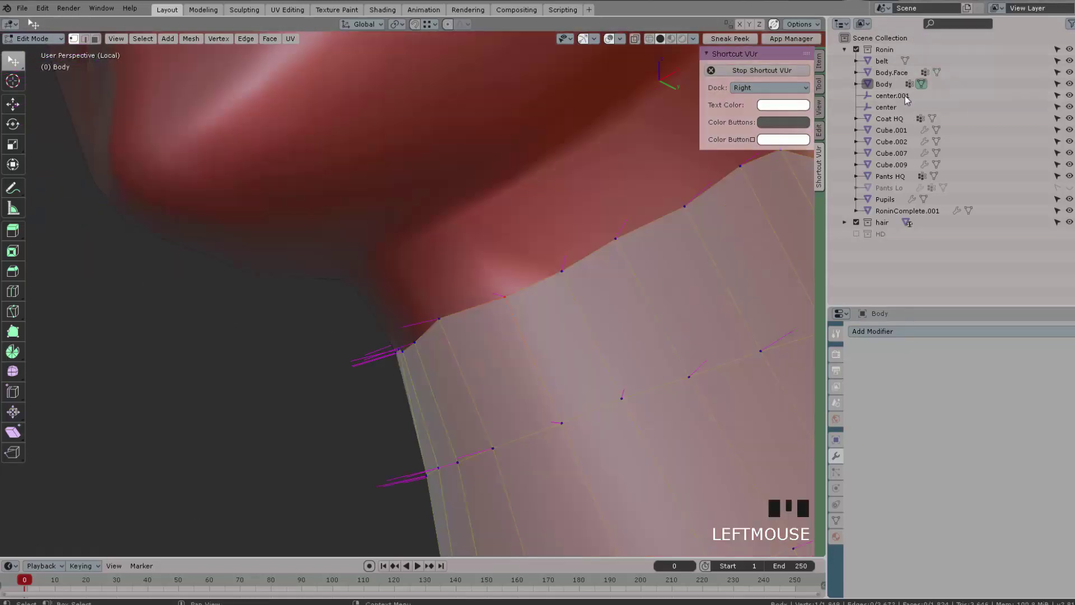
pyautogui.hotkey('alt', 'n')
pyautogui.click(565, 259)
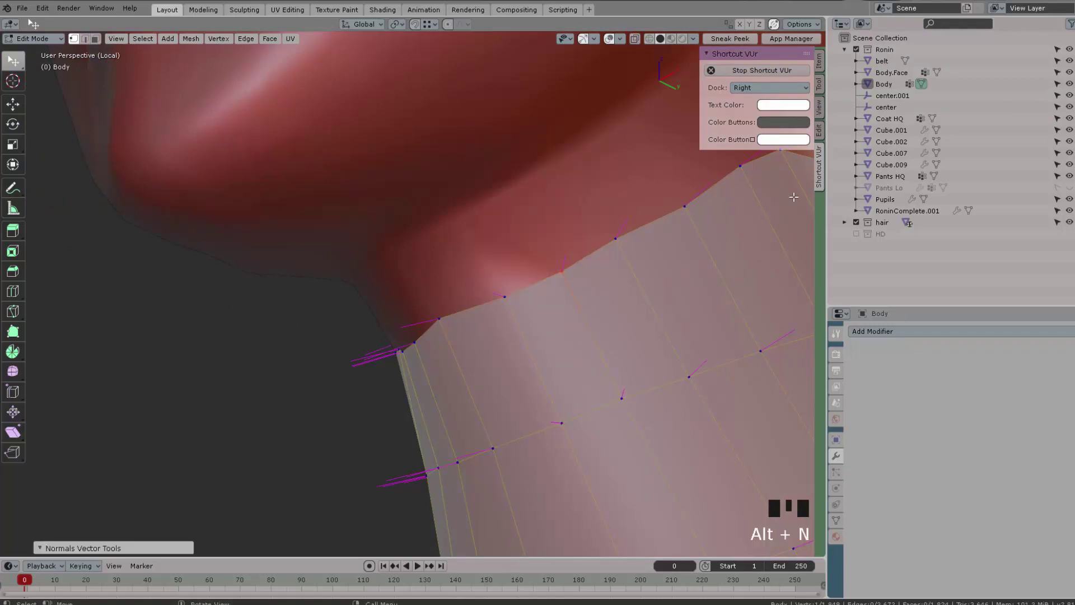
pyautogui.click(937, 72)
pyautogui.hotkey('alt', 'n')
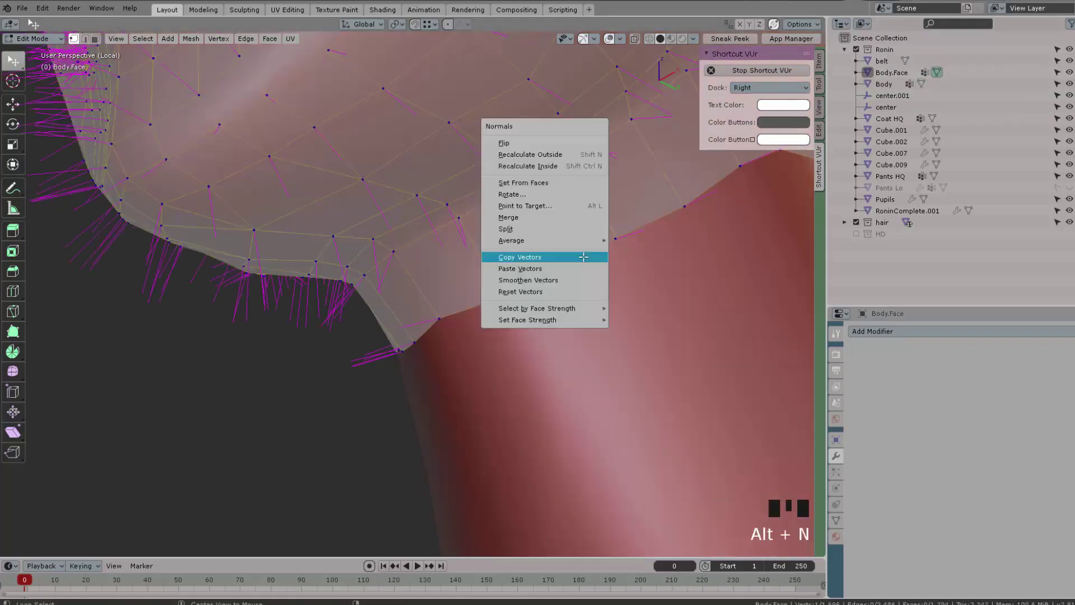
pyautogui.click(583, 268)
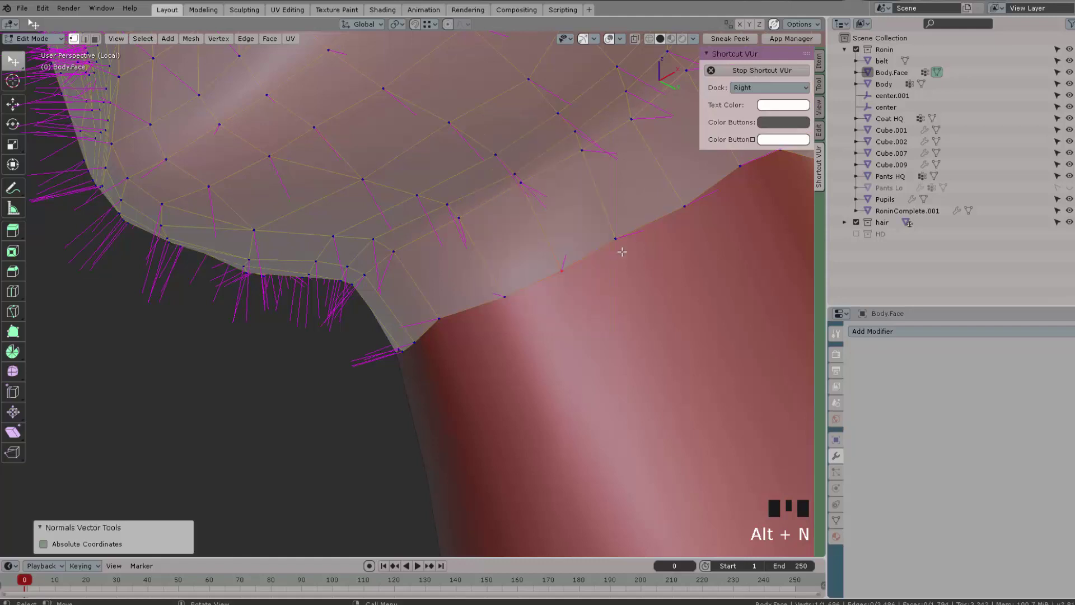
# - Continue one seam vertex further along the side of the neck, copying Body's normal vector and pasting it onto Body.Face
pyautogui.click(921, 83)
pyautogui.hotkey('alt', 'n')
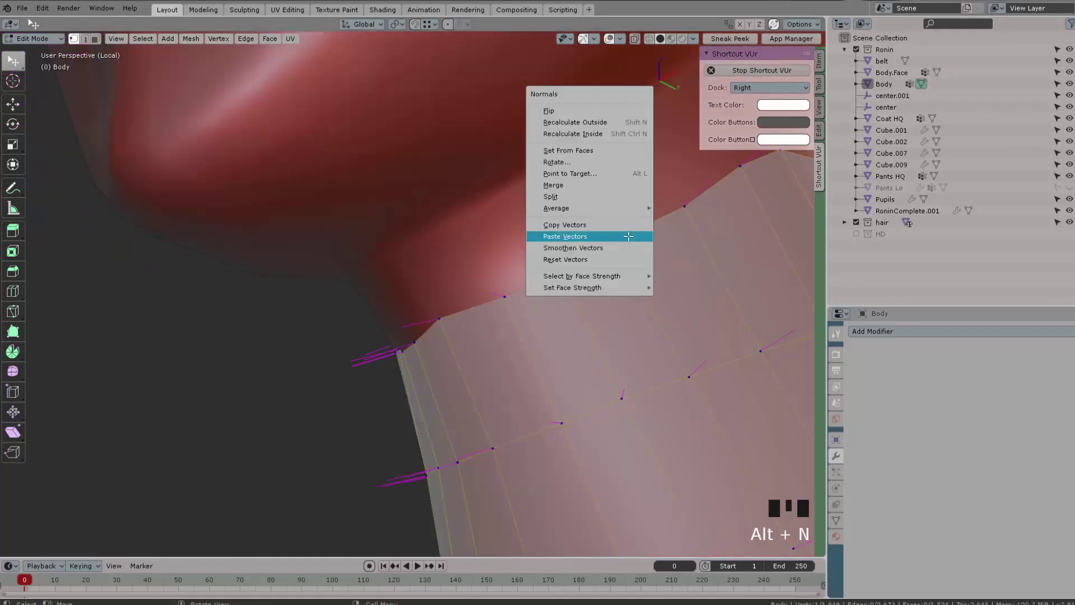
pyautogui.click(615, 221)
pyautogui.click(936, 71)
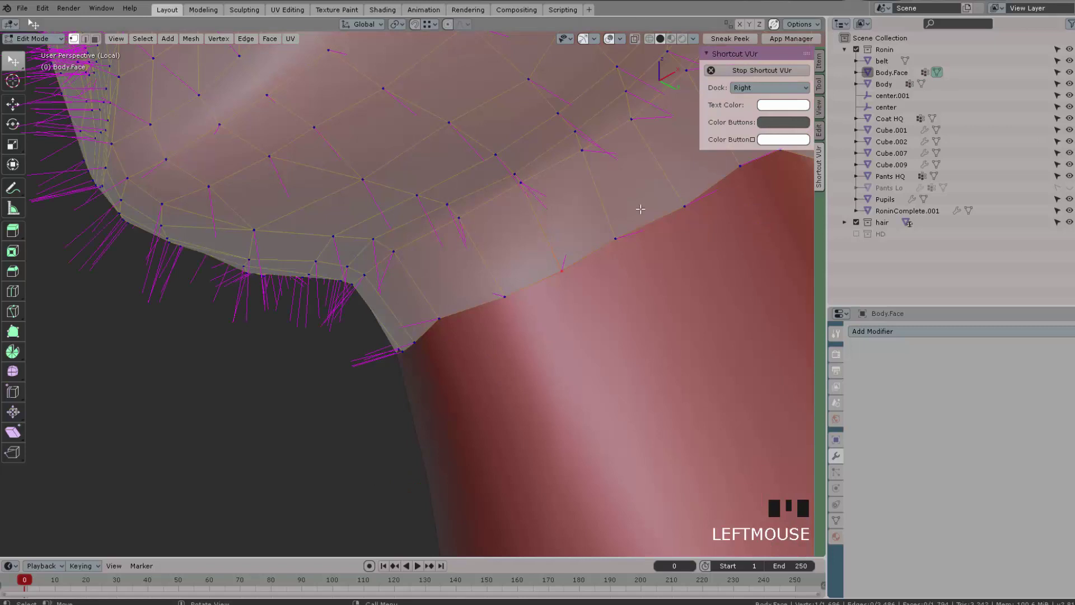
pyautogui.hotkey('alt', 'n')
pyautogui.click(616, 230)
# - Match Body.Face's normal to Body's at the mid-side seam vertex by copying and pasting its vector
pyautogui.keyDown('shift'); pyautogui.moveTo(635, 265); pyautogui.dragTo(533, 330, button='middle'); pyautogui.keyUp('shift')
pyautogui.click(921, 84)
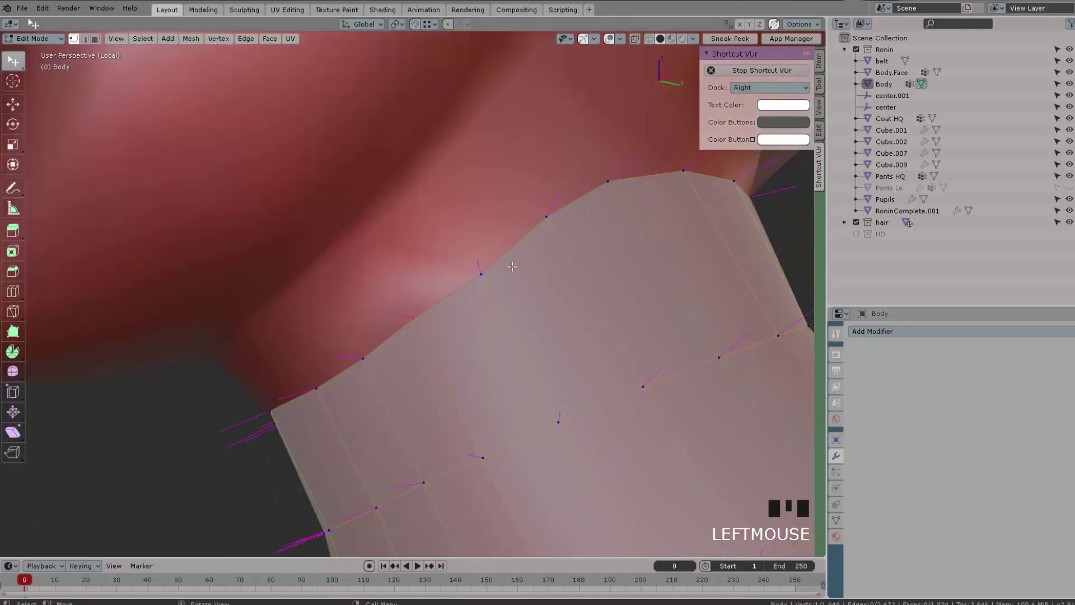
pyautogui.hotkey('alt', 'n')
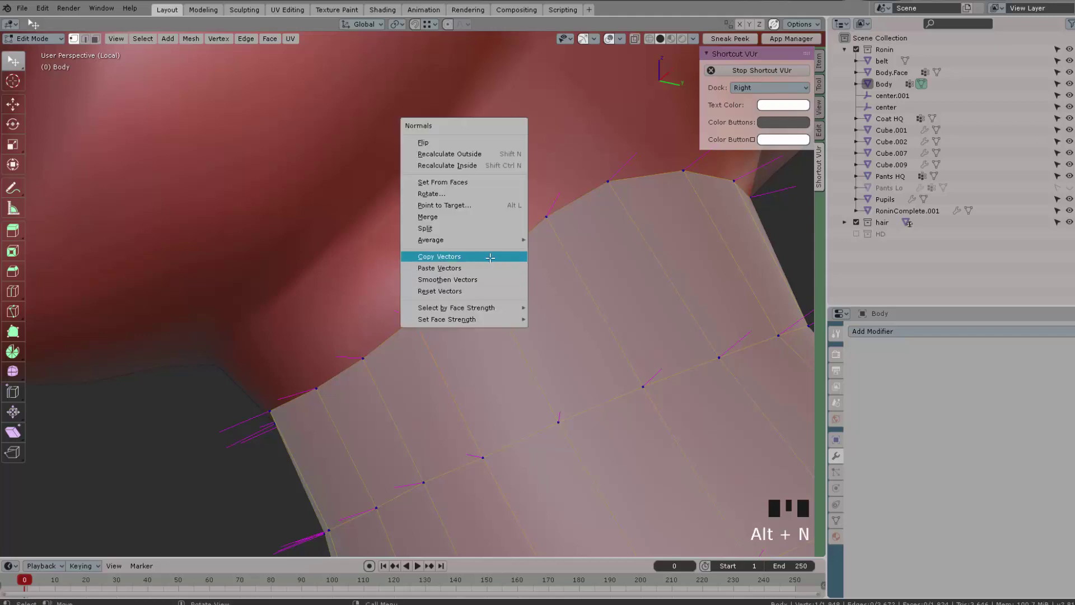
pyautogui.click(503, 271)
pyautogui.click(936, 72)
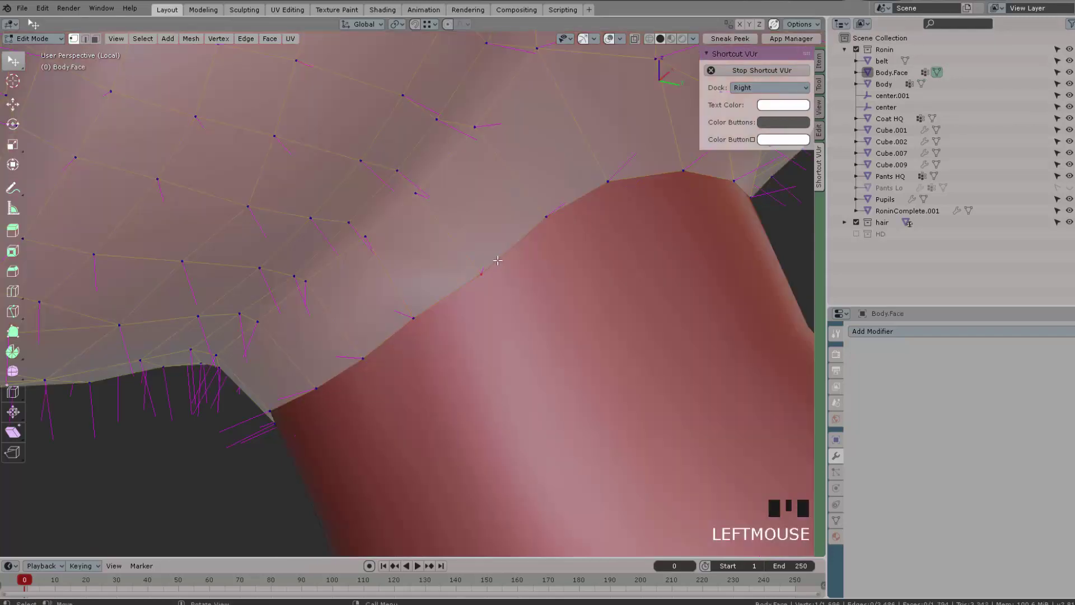
pyautogui.hotkey('alt', 'n')
pyautogui.click(473, 273)
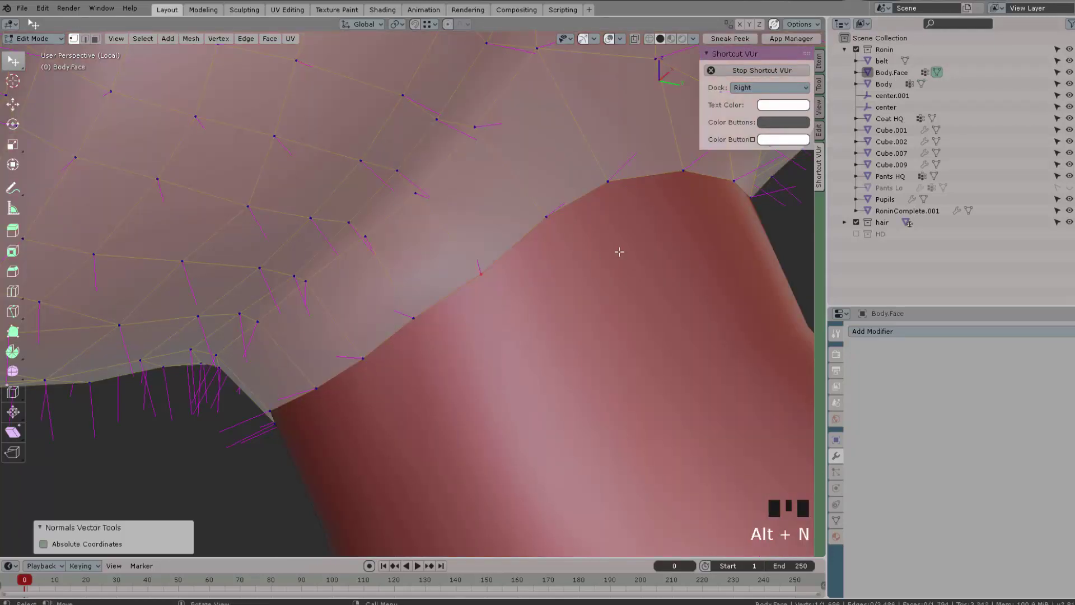
# - Copy the normal vector of the following seam vertex higher up the neck side from Body and paste it onto Body.Face
pyautogui.click(907, 84)
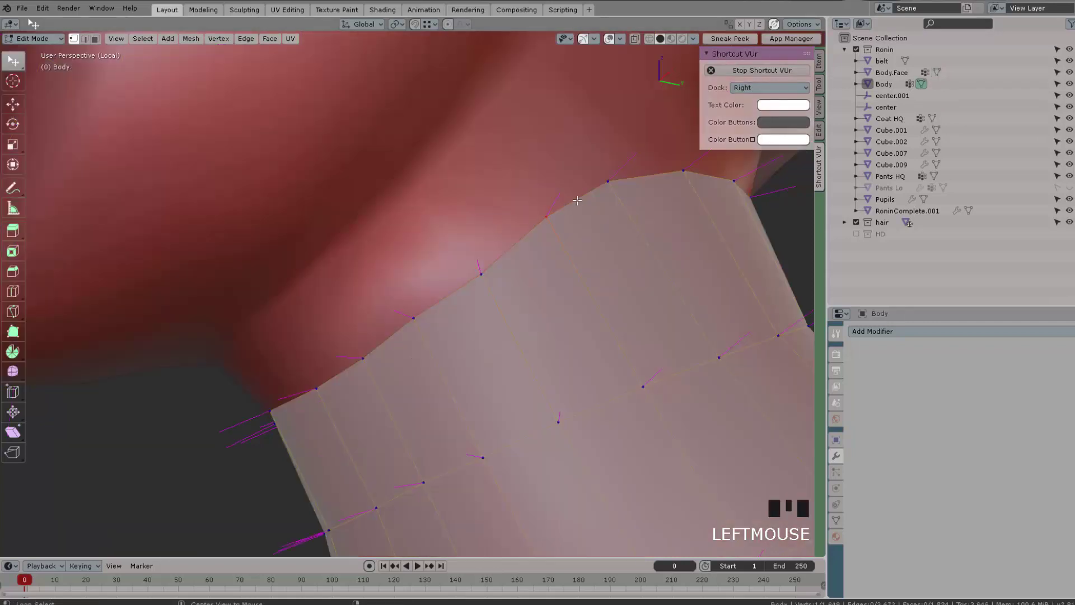
pyautogui.hotkey('alt', 'n')
pyautogui.click(547, 187)
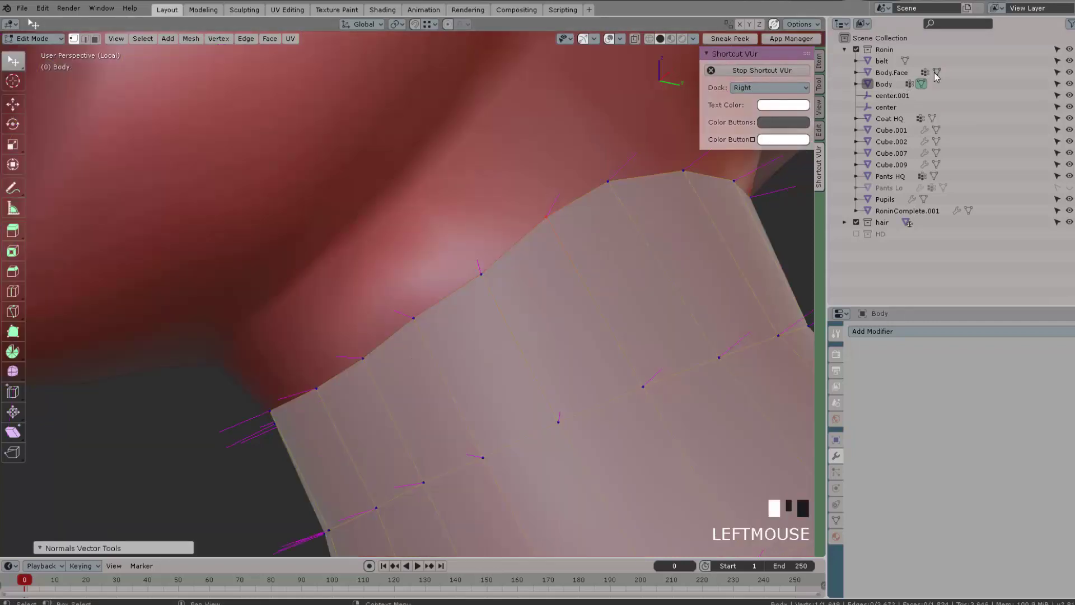
pyautogui.click(937, 72)
pyautogui.hotkey('alt', 'n')
pyautogui.click(599, 193)
# - Transfer the normal vector from Body to Body.Face at the seam vertex just before the border's highest point below the ear
pyautogui.click(921, 84)
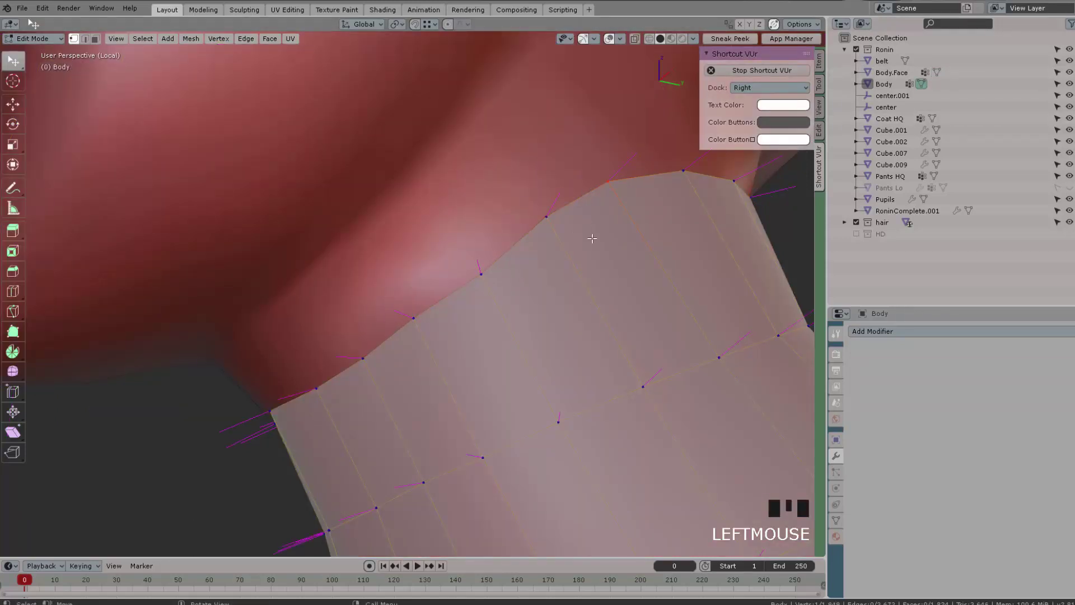
pyautogui.hotkey('alt', 'n')
pyautogui.click(575, 233)
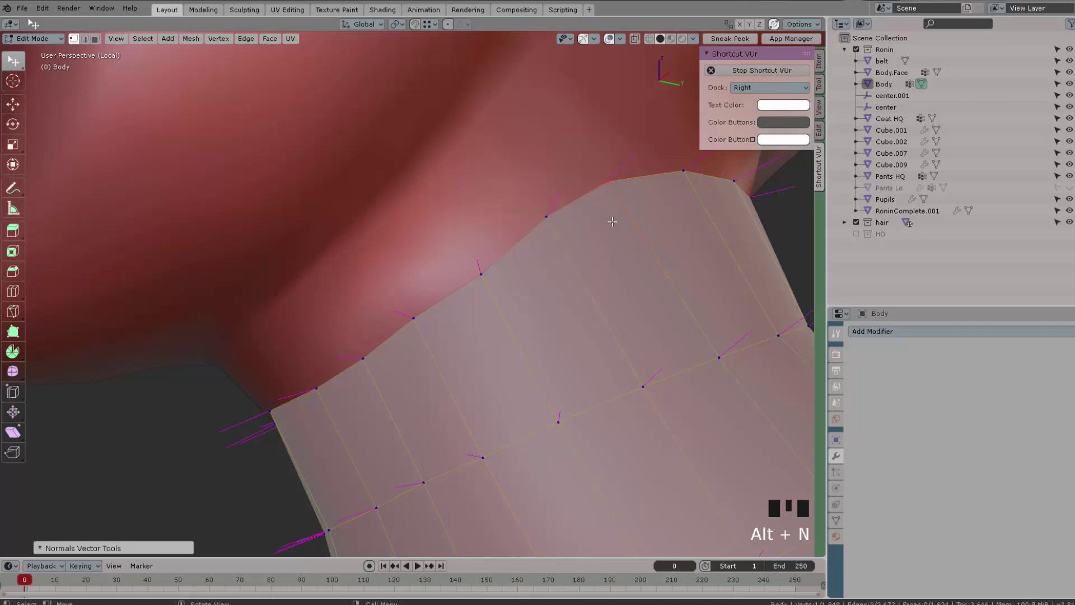
pyautogui.click(936, 73)
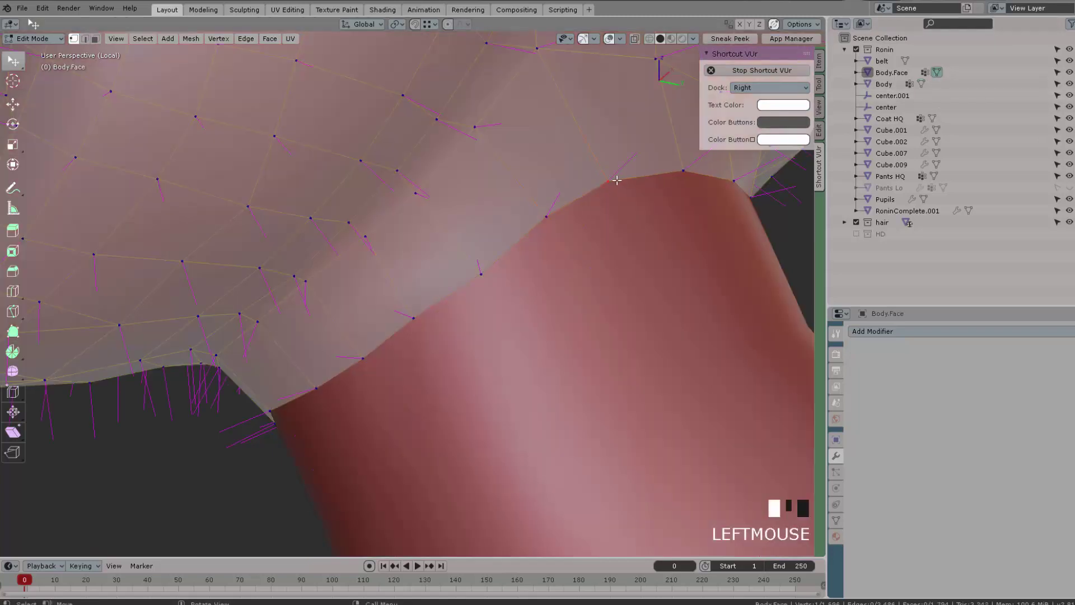
pyautogui.hotkey('alt', 'n')
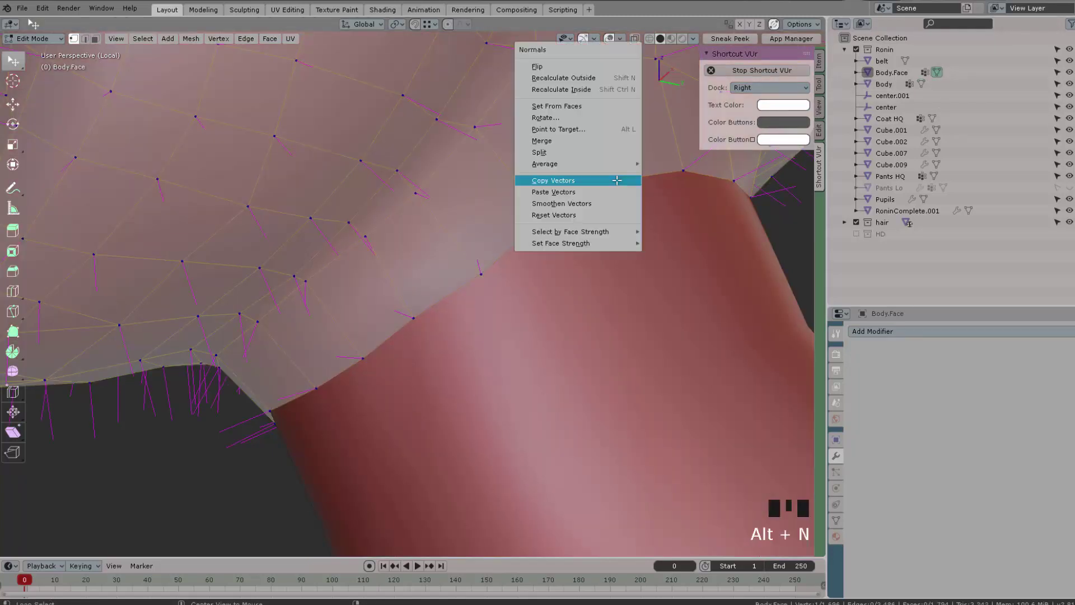
pyautogui.click(582, 191)
# - Return to Object Mode and clear the selection of Body.Face and Body
pyautogui.hotkey('alt', 'a')
pyautogui.scroll(-2, 569, 287)
pyautogui.moveTo(569, 287); pyautogui.dragTo(539, 306, button='middle')
pyautogui.hotkey('ctrl', 'Tab')
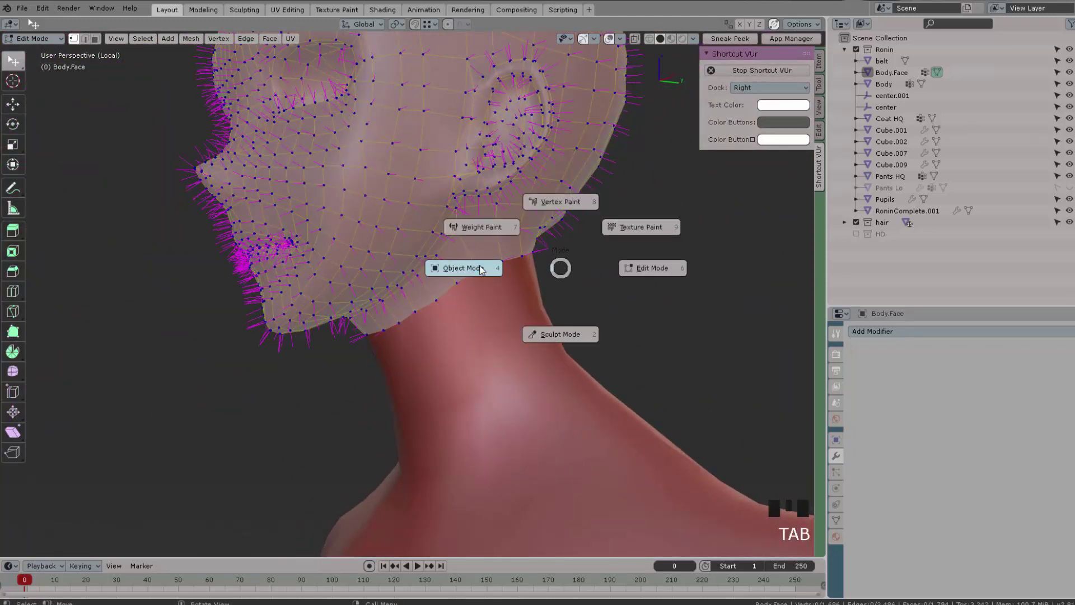
pyautogui.click(481, 268)
pyautogui.press('a')
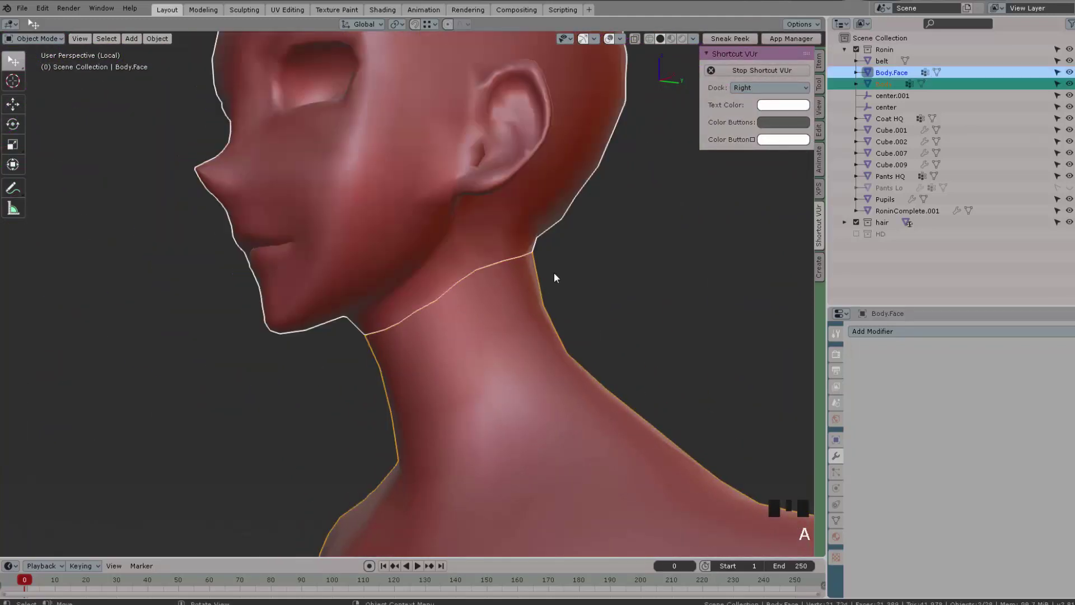
pyautogui.click(634, 39)
pyautogui.click(635, 39)
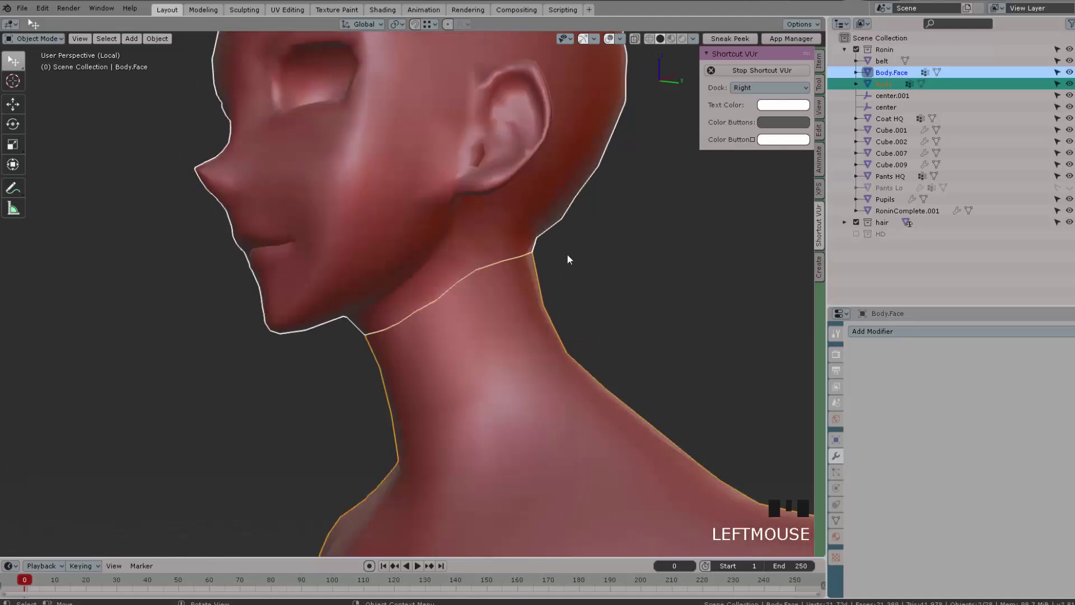
pyautogui.hotkey('alt', 'a')
# - Show the character in Material Preview shading and examine the neck seam from both sides
pyautogui.moveTo(546, 281); pyautogui.dragTo(278, 281, button='middle')
pyautogui.click(672, 39)
pyautogui.scroll(-5, 491, 281)
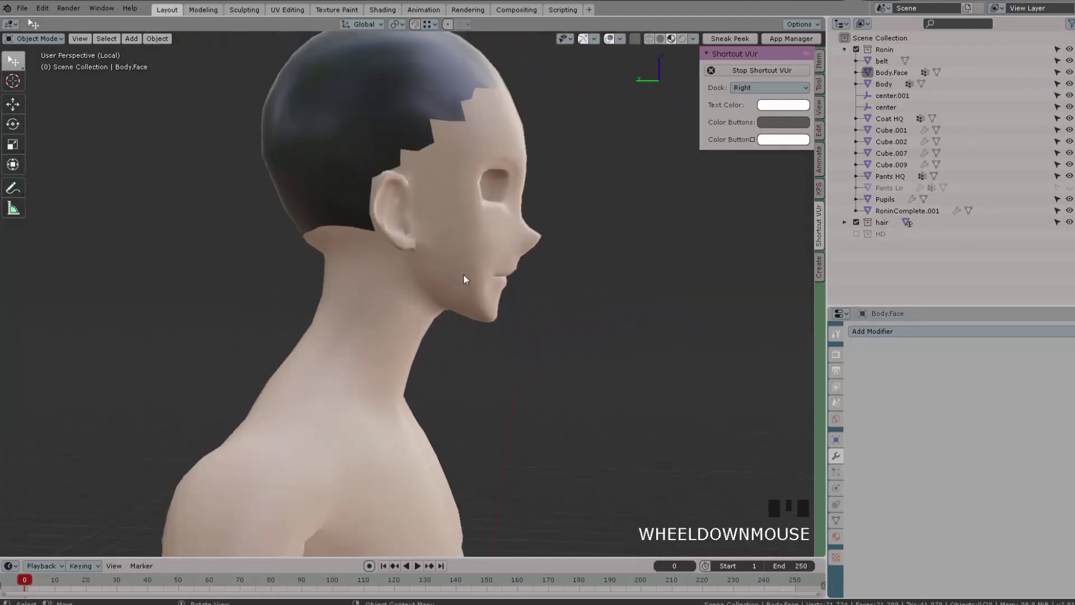
pyautogui.moveTo(504, 277); pyautogui.dragTo(351, 275, button='middle')
pyautogui.moveTo(451, 303); pyautogui.dragTo(593, 293, button='middle')
pyautogui.scroll(4, 487, 284)
pyautogui.scroll(-2, 577, 268)
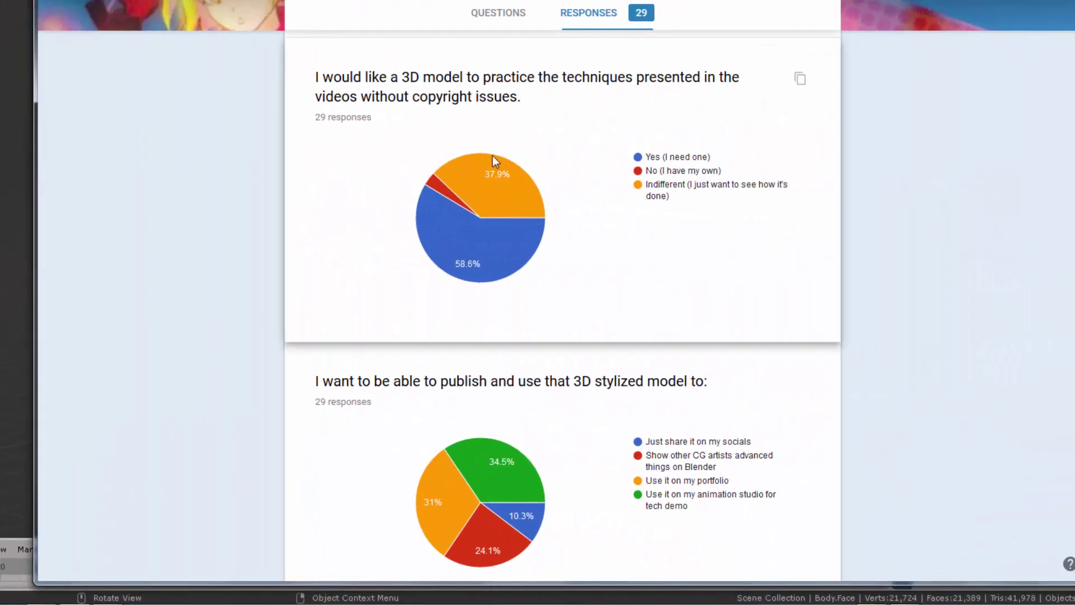
# - Switch to the survey form in the browser and review the response charts on the 3D model and video preferences
pyautogui.scroll(-4, 615, 218)
pyautogui.scroll(-5, 616, 241)
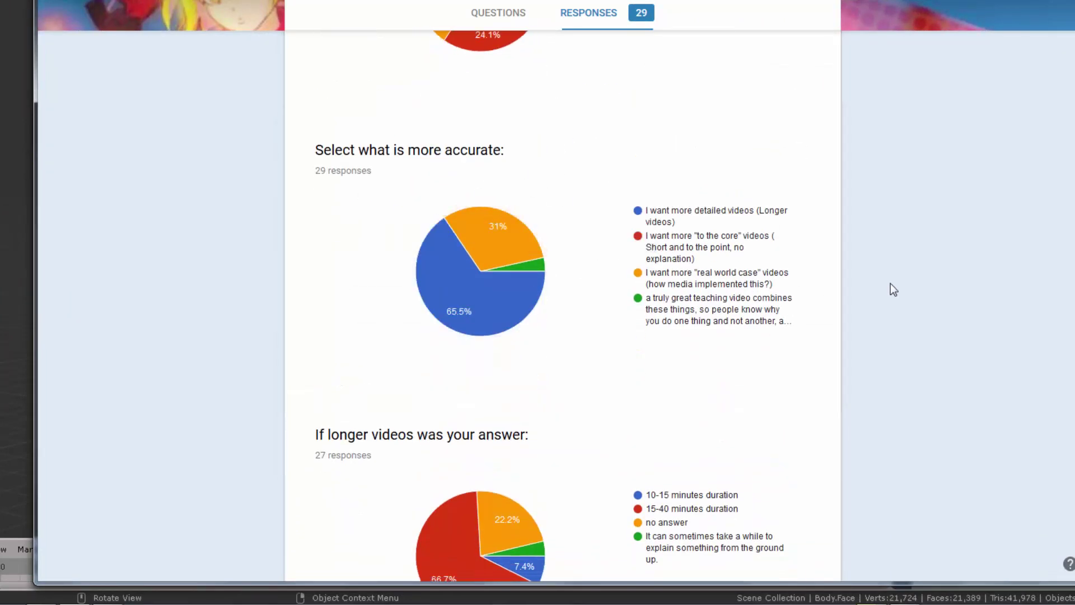
pyautogui.scroll(-9, 891, 283)
pyautogui.scroll(13, 846, 284)
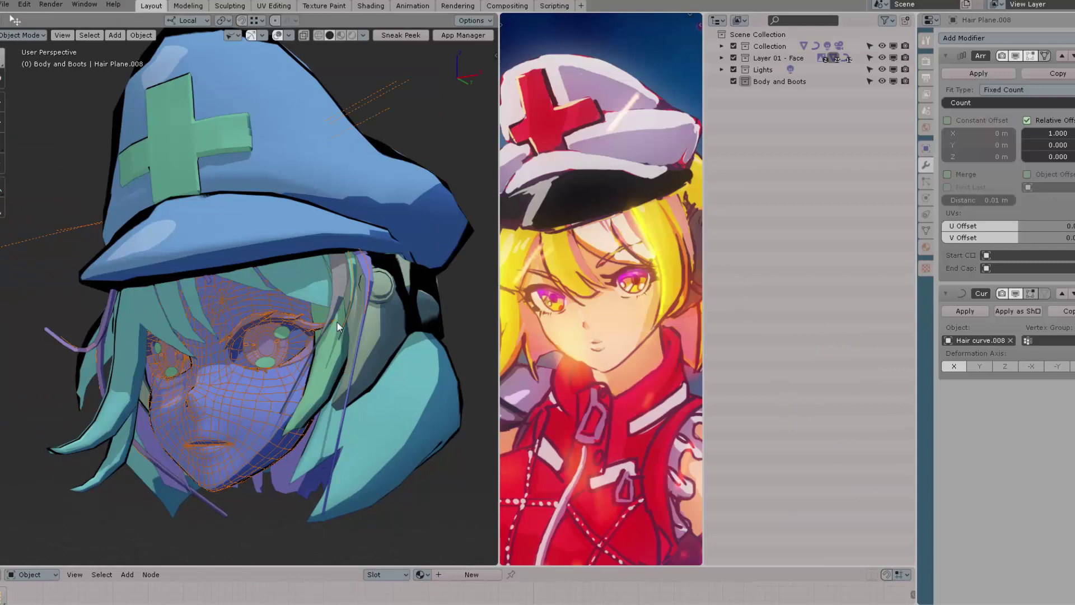
# - Try the reddish clay MatCap on the hatted character's viewport shading
pyautogui.moveTo(338, 318)
pyautogui.mouseDown(button='middle')
pyautogui.moveTo(388, 326)
pyautogui.moveTo(247, 317)
pyautogui.moveTo(206, 327)
pyautogui.moveTo(277, 318)
pyautogui.moveTo(242, 342)
pyautogui.moveTo(318, 313)
pyautogui.mouseUp(button='middle')
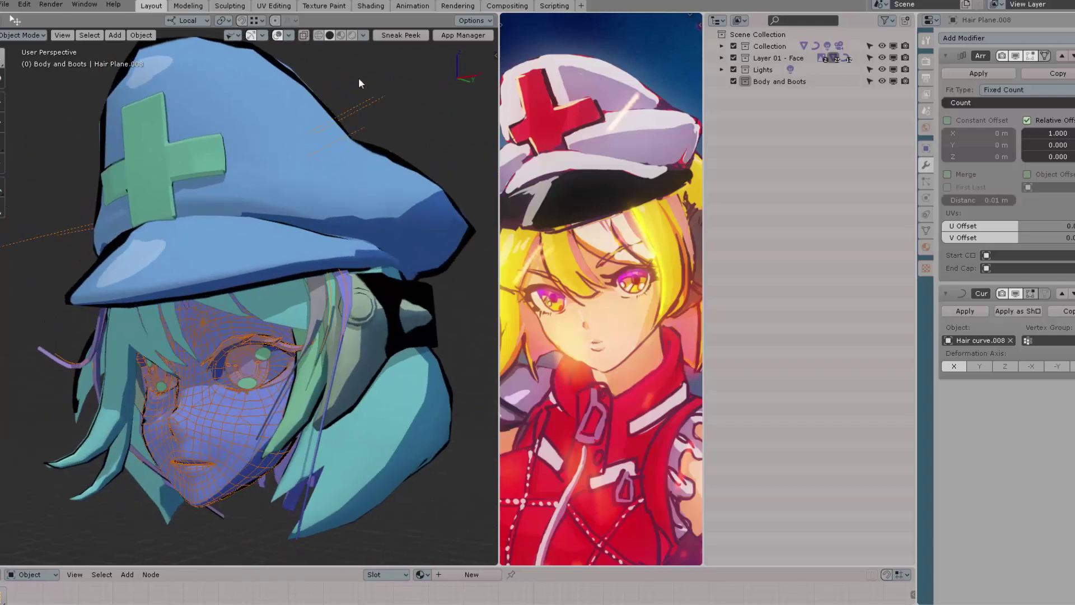
pyautogui.click(364, 35)
pyautogui.click(374, 120)
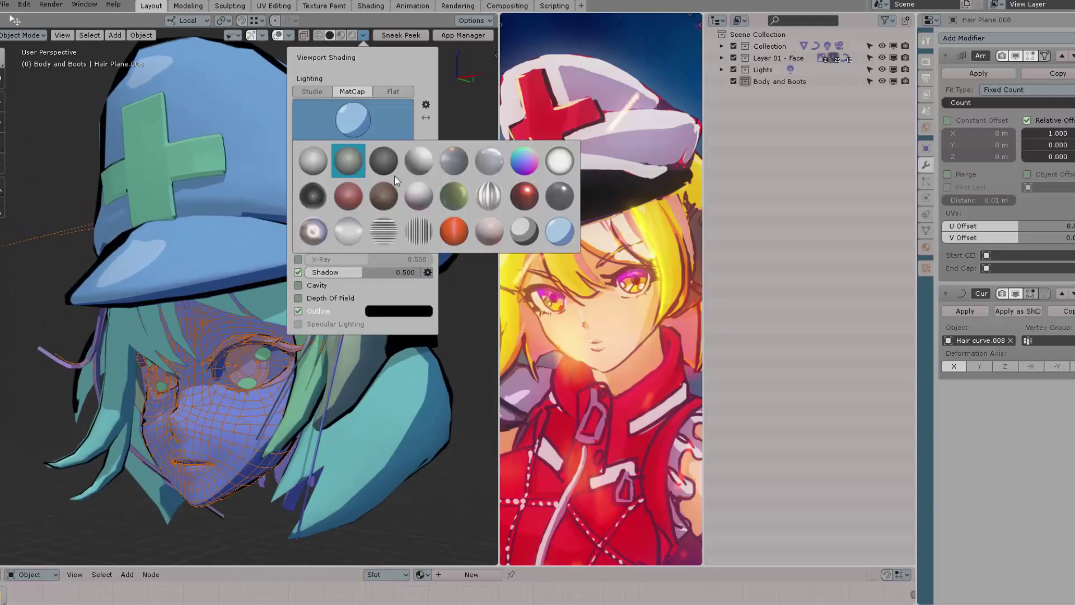
pyautogui.click(348, 196)
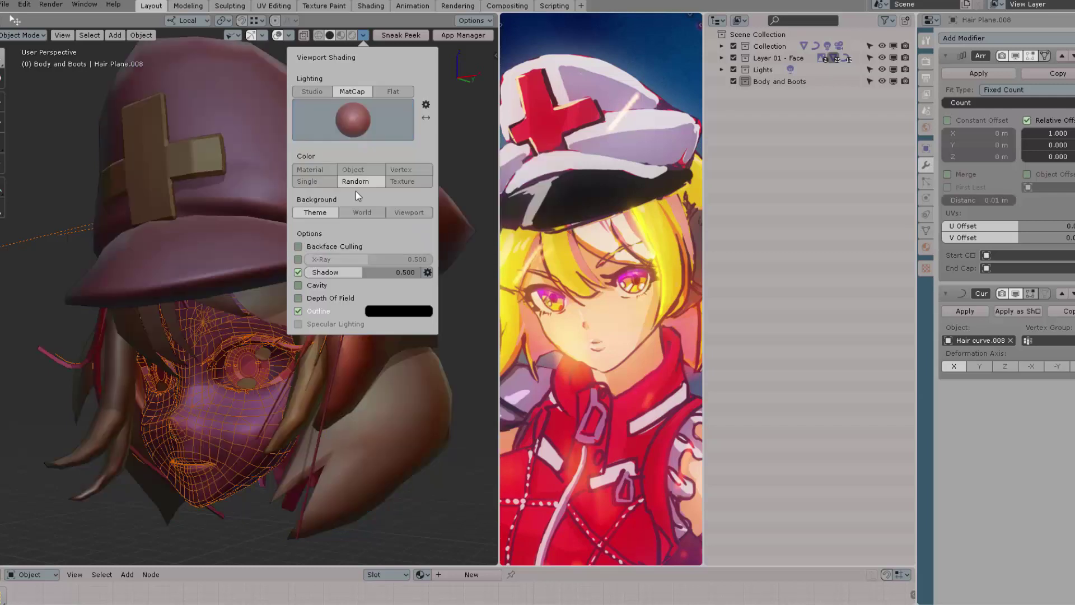
# - Set the viewport MatCap to the grey two-tone toon sphere and view the hatted head with it
pyautogui.click(371, 123)
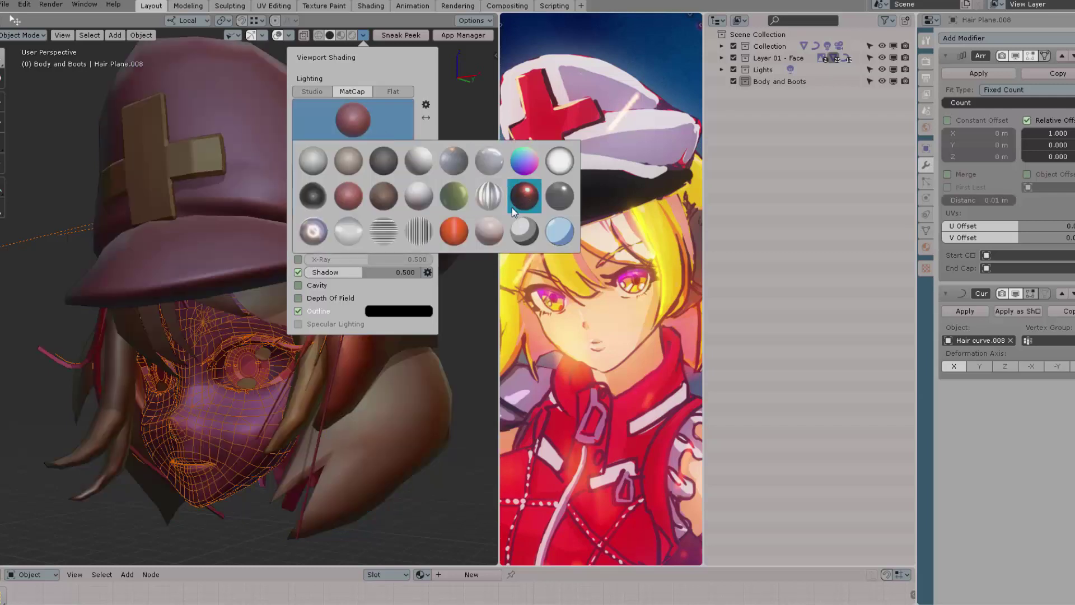
pyautogui.click(525, 230)
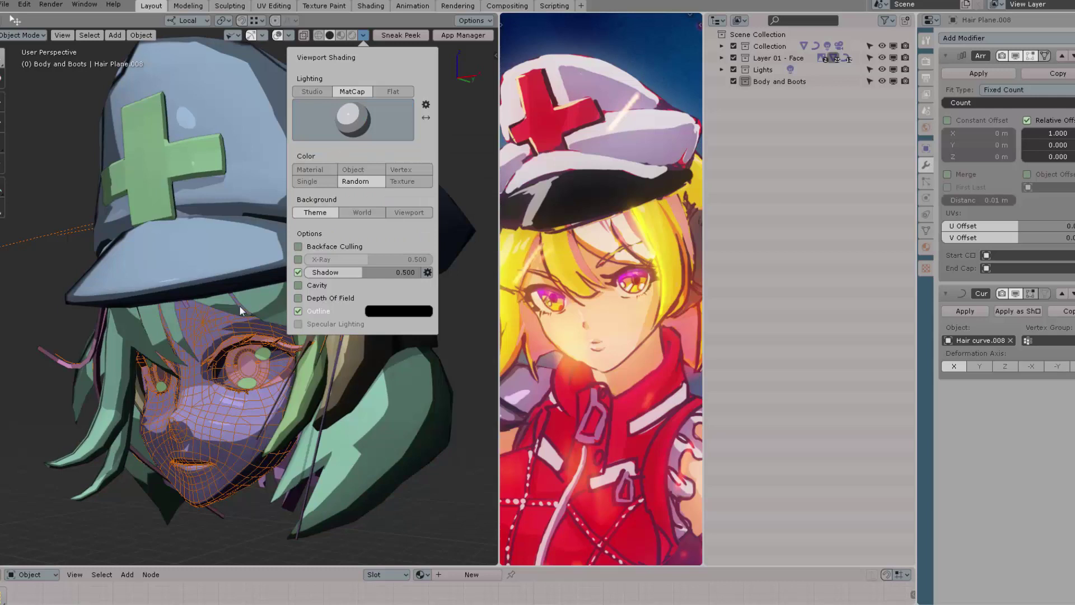
pyautogui.moveTo(304, 233); pyautogui.dragTo(346, 270, button='middle')
pyautogui.scroll(2, 335, 285)
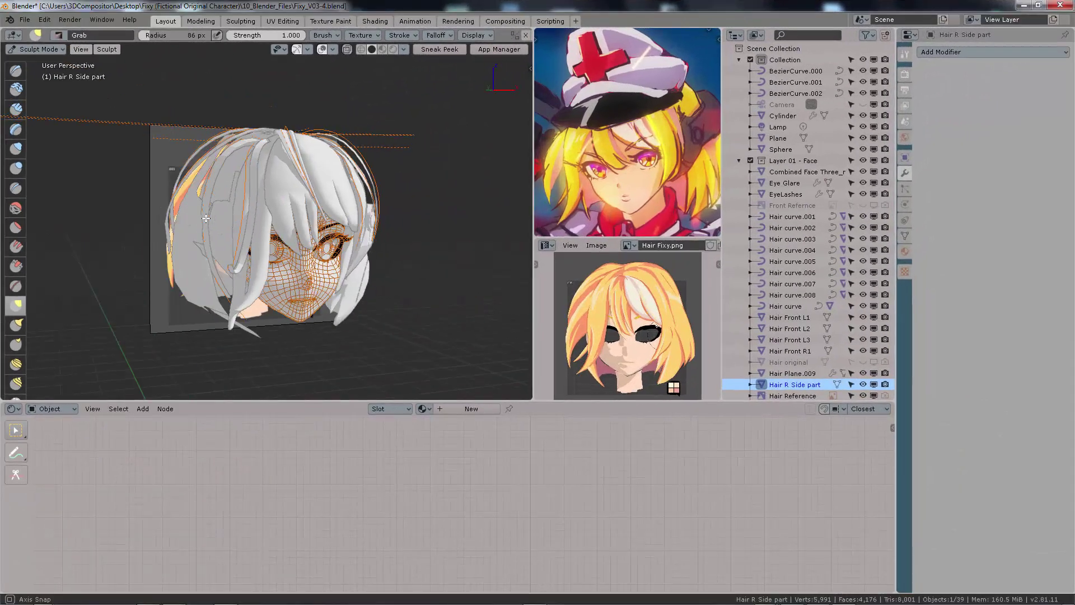
# - Take Hair R Side part from Sculpt Mode back to Object Mode and save Fixy_V03-4.blend
pyautogui.moveTo(206, 218); pyautogui.dragTo(237, 179, button='middle')
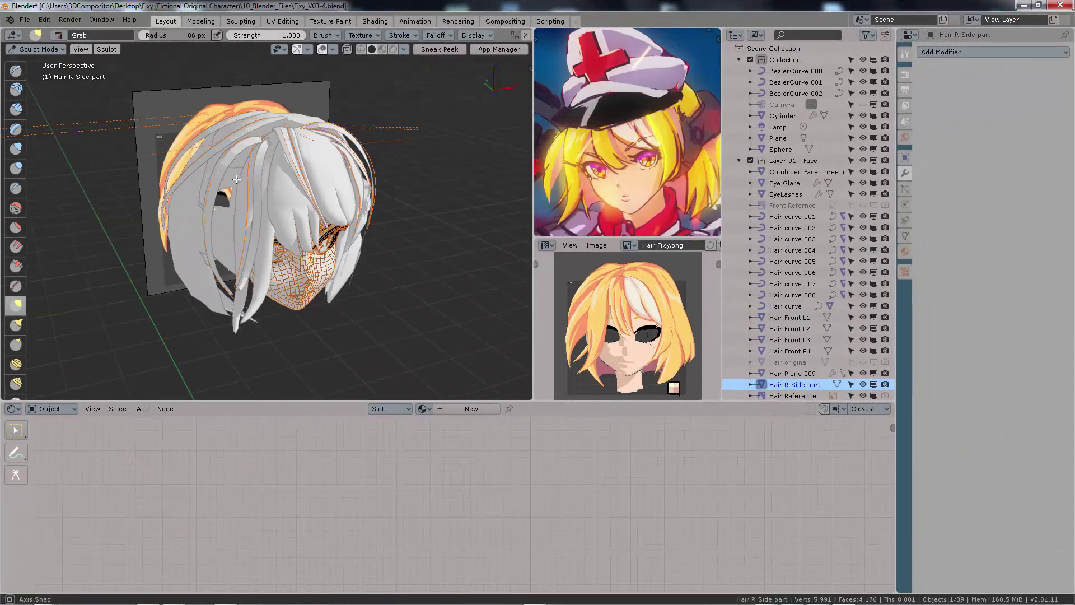
pyautogui.moveTo(241, 119); pyautogui.dragTo(191, 154, button='middle')
pyautogui.hotkey('ctrl', 'Tab')
pyautogui.click(109, 157)
pyautogui.moveTo(412, 227); pyautogui.dragTo(472, 276, button='middle')
pyautogui.scroll(3, 475, 257)
pyautogui.hotkey('ctrl', 's')
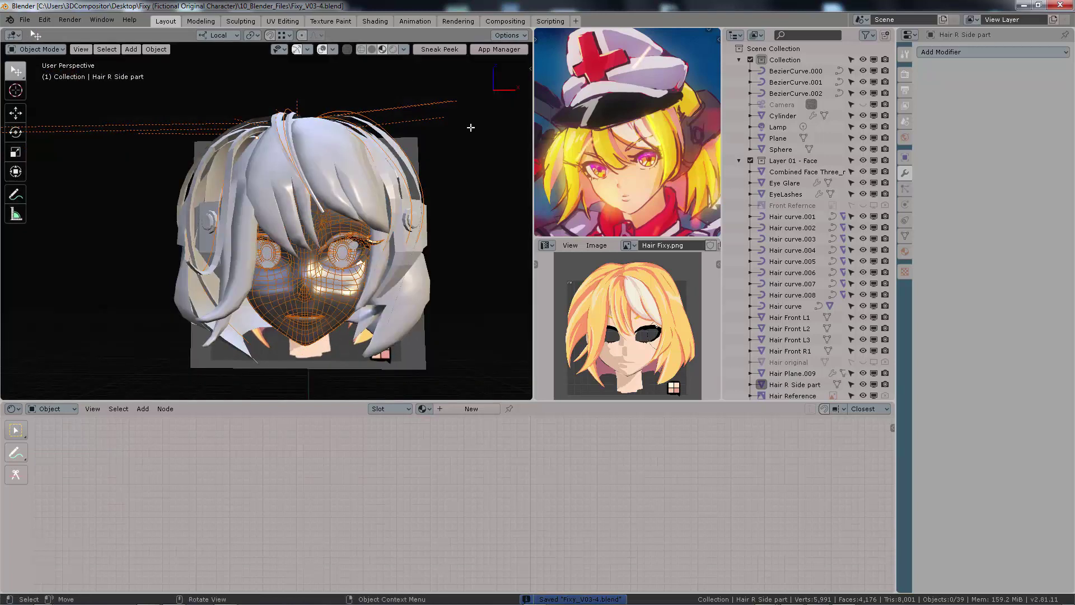
# - Switch the viewport to Material Preview shading and save Fixy_V03-4.blend
pyautogui.press('z')
pyautogui.moveTo(415, 163); pyautogui.dragTo(391, 166, button='middle')
pyautogui.hotkey('ctrl', 's')
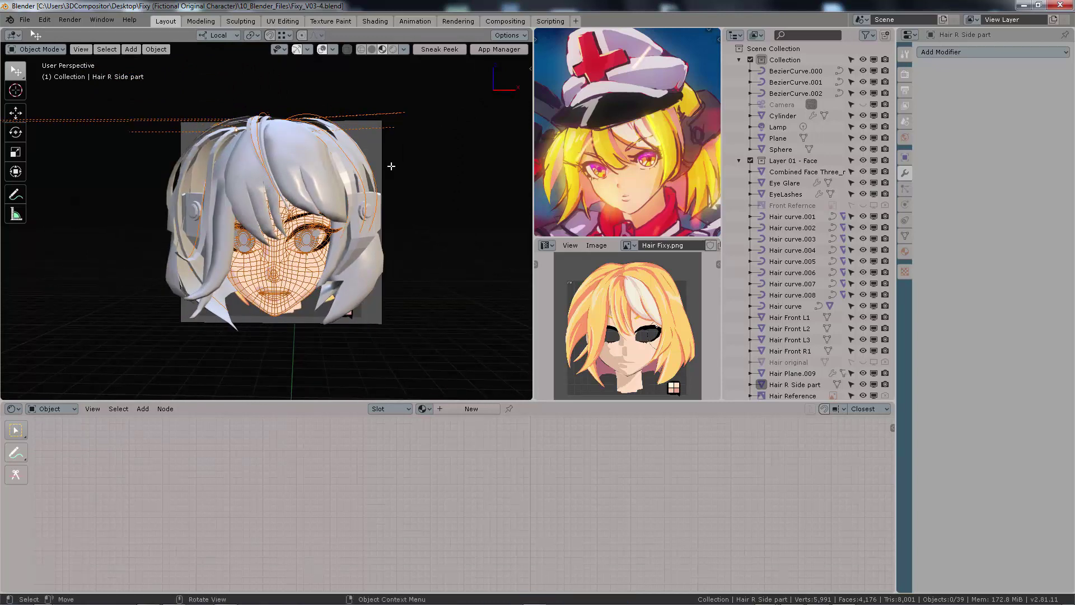
# - Shade the Cylinder earpiece on the side of the head smooth and save the file
pyautogui.click(359, 227)
pyautogui.click(352, 238)
pyautogui.rightClick(352, 240)
pyautogui.click(352, 239)
pyautogui.click(430, 249)
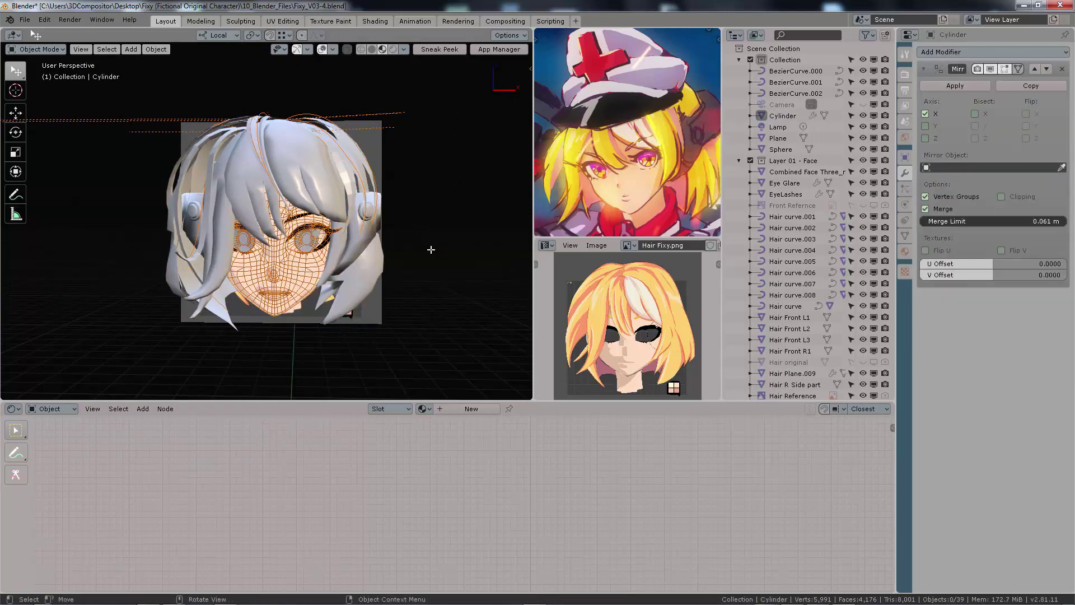
pyautogui.hotkey('ctrl', 's')
# - Preview the head from its side in Rendered shading and return to Material Preview
pyautogui.moveTo(431, 249); pyautogui.dragTo(383, 255, button='middle')
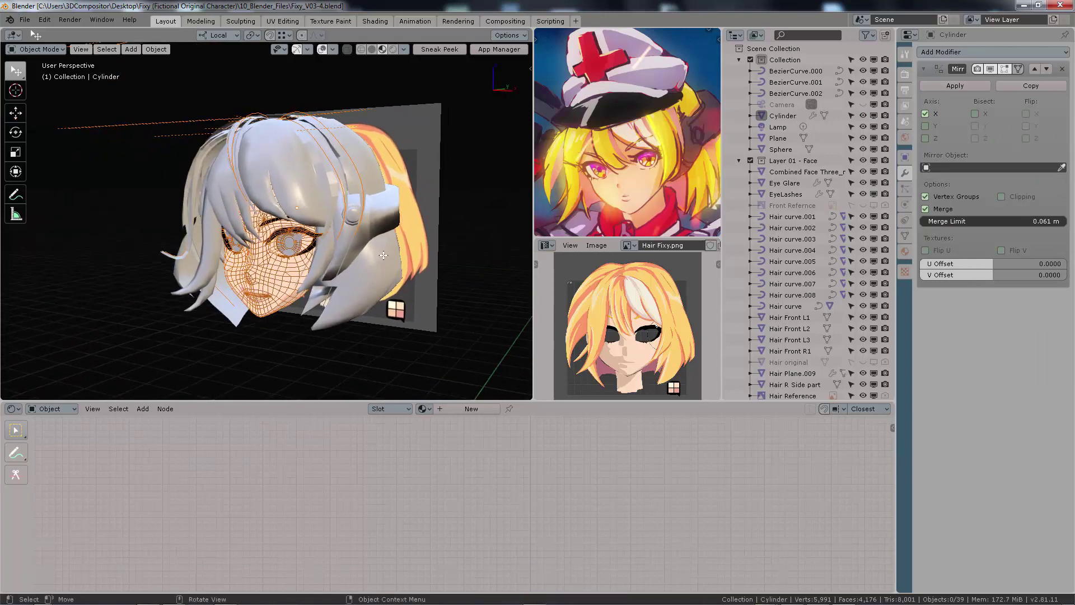
pyautogui.click(393, 49)
pyautogui.click(383, 49)
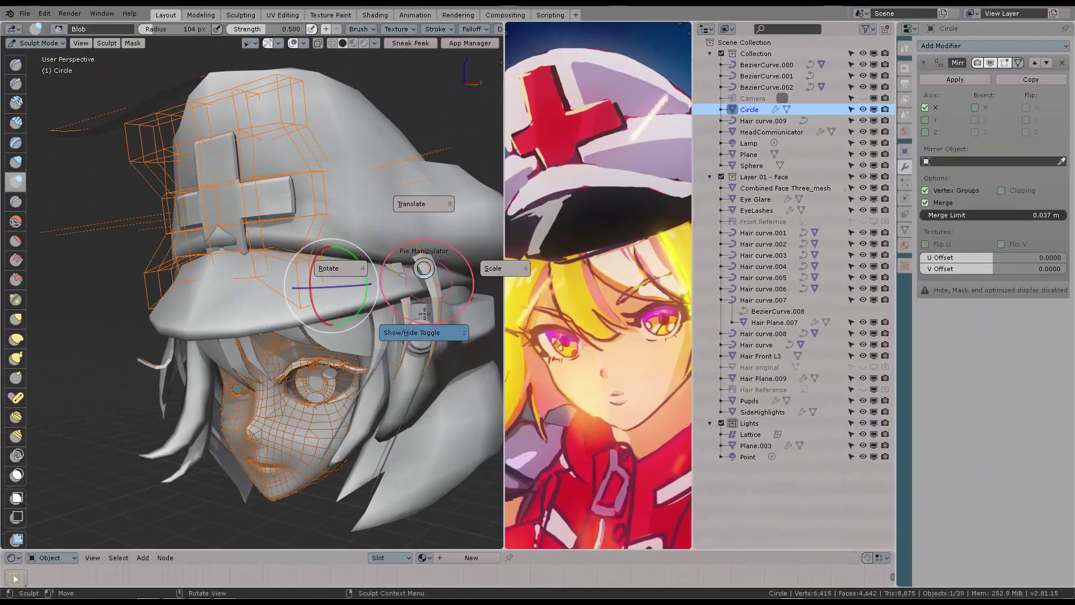
# - Flatten the hat's spike poking out at the base of the cross emblem with the Flatten/Contrast brush
pyautogui.scroll(-4, 318, 324)
pyautogui.moveTo(318, 324)
pyautogui.mouseDown(button='middle')
pyautogui.moveTo(240, 322)
pyautogui.moveTo(308, 316)
pyautogui.mouseUp(button='middle')
pyautogui.scroll(4, 223, 227)
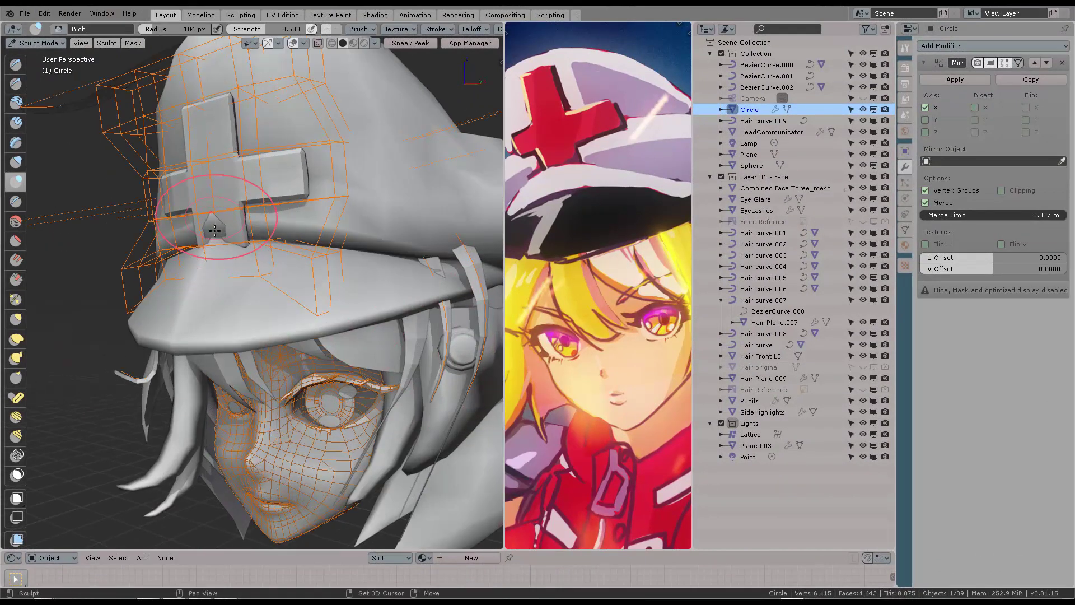
pyautogui.hotkey('shift', 't')
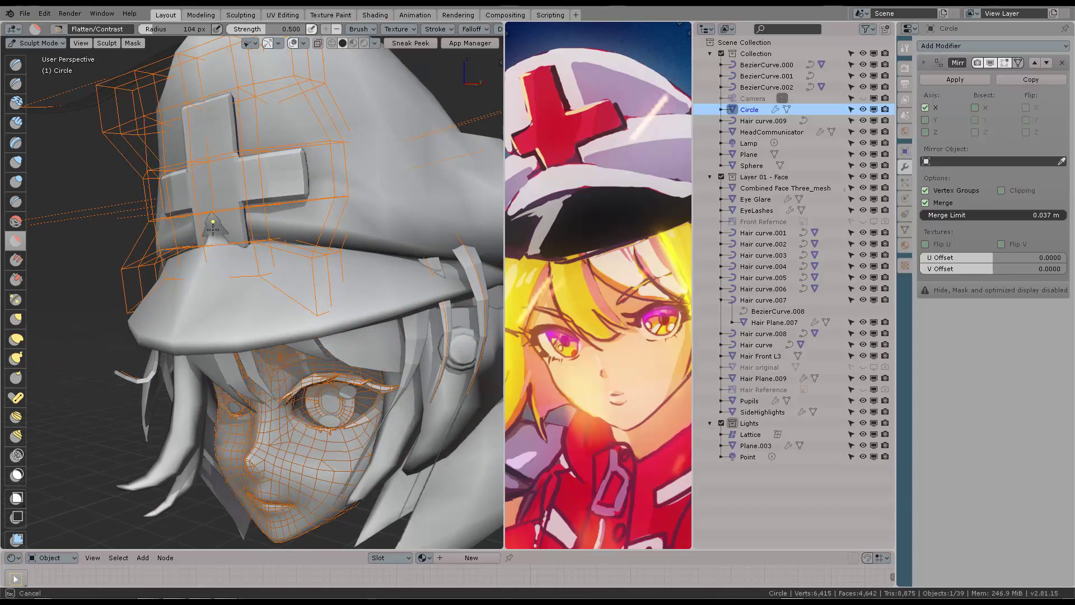
# - Pull the hat's spike down behind the lower arm of the cross emblem with the Grab brush
pyautogui.press('g')
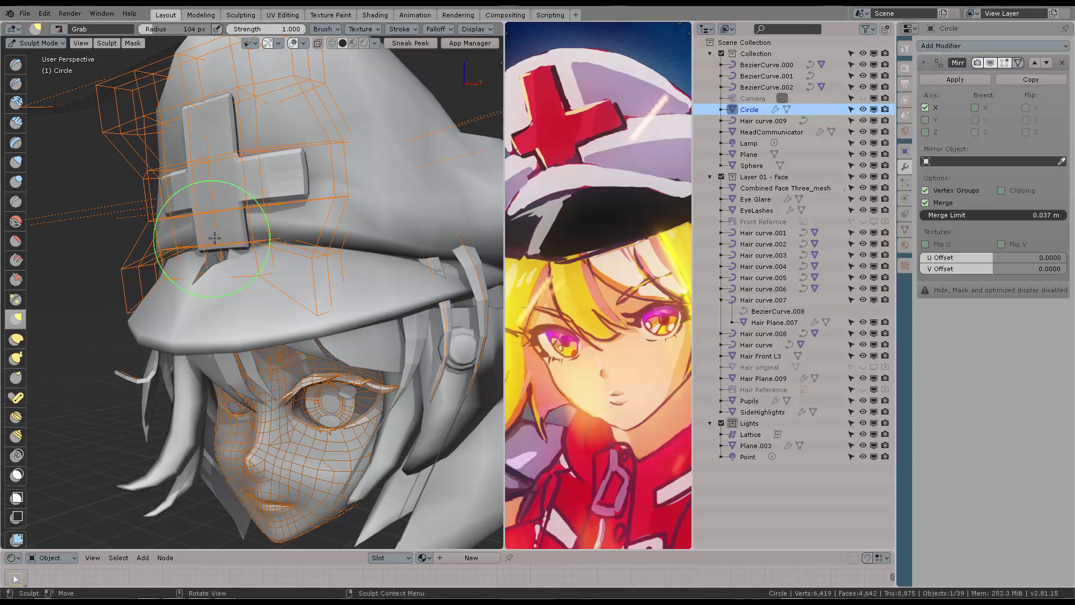
pyautogui.moveTo(233, 235); pyautogui.dragTo(365, 252, button='middle')
pyautogui.moveTo(271, 231)
pyautogui.mouseDown(button='middle')
pyautogui.moveTo(197, 243)
pyautogui.moveTo(181, 257)
pyautogui.moveTo(267, 245)
pyautogui.mouseUp(button='middle')
pyautogui.scroll(4, 212, 235)
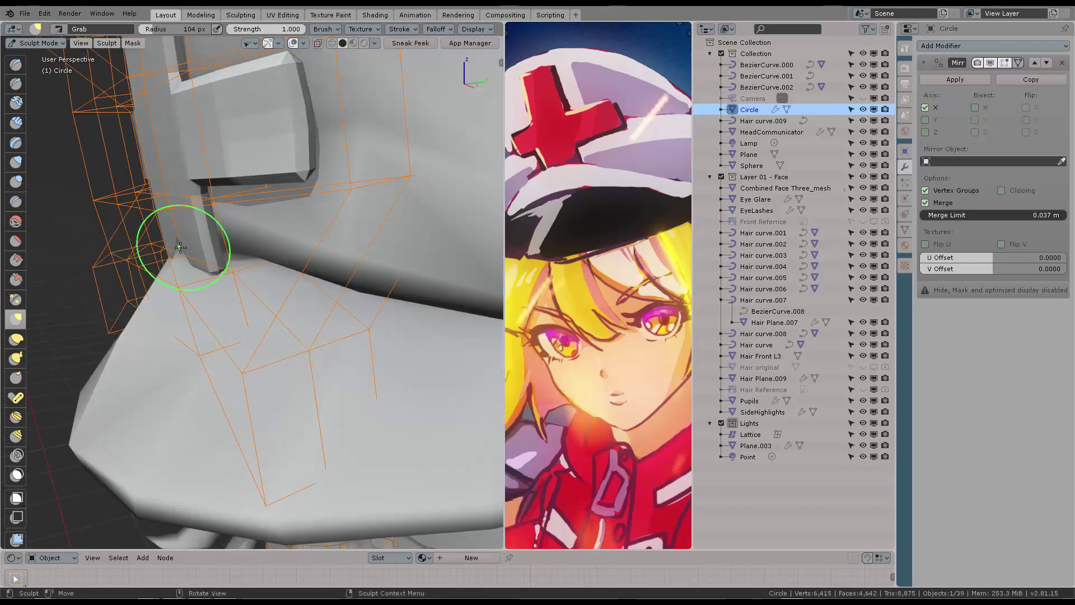
pyautogui.moveTo(202, 245); pyautogui.dragTo(204, 239, button='middle')
# - Return the hat to Object Mode and set the viewport shading to MatCap lighting with Random color, 0.500 Shadow and World cavity
pyautogui.press('Tab')
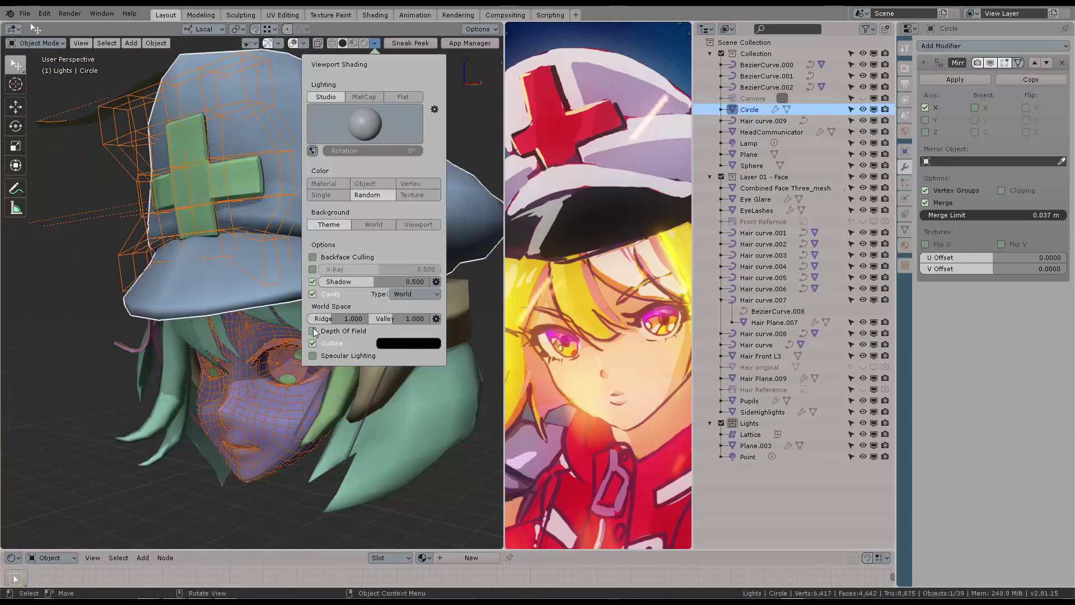
pyautogui.click(364, 97)
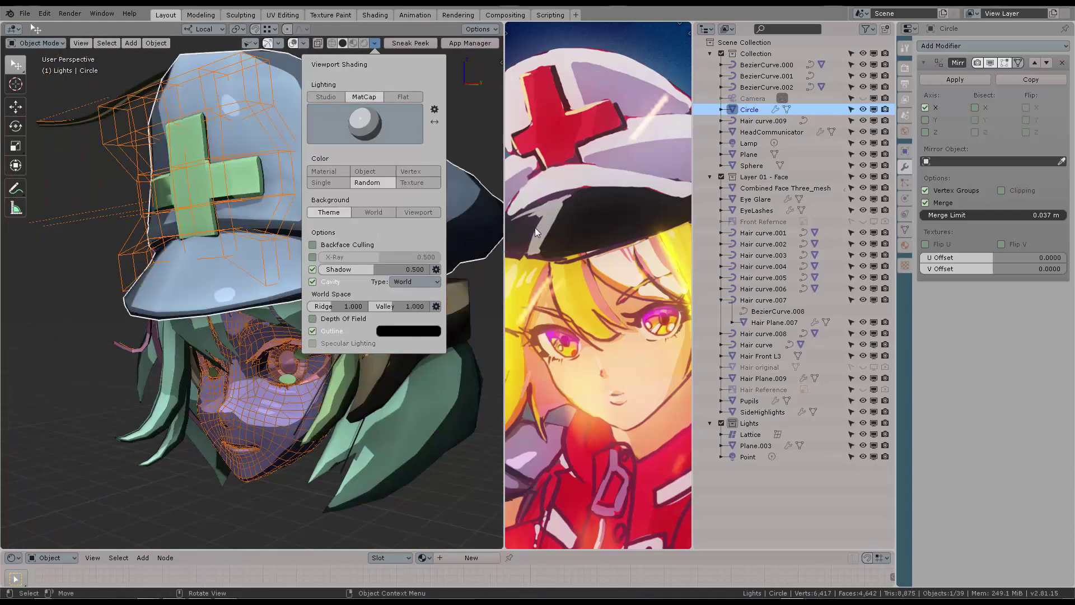